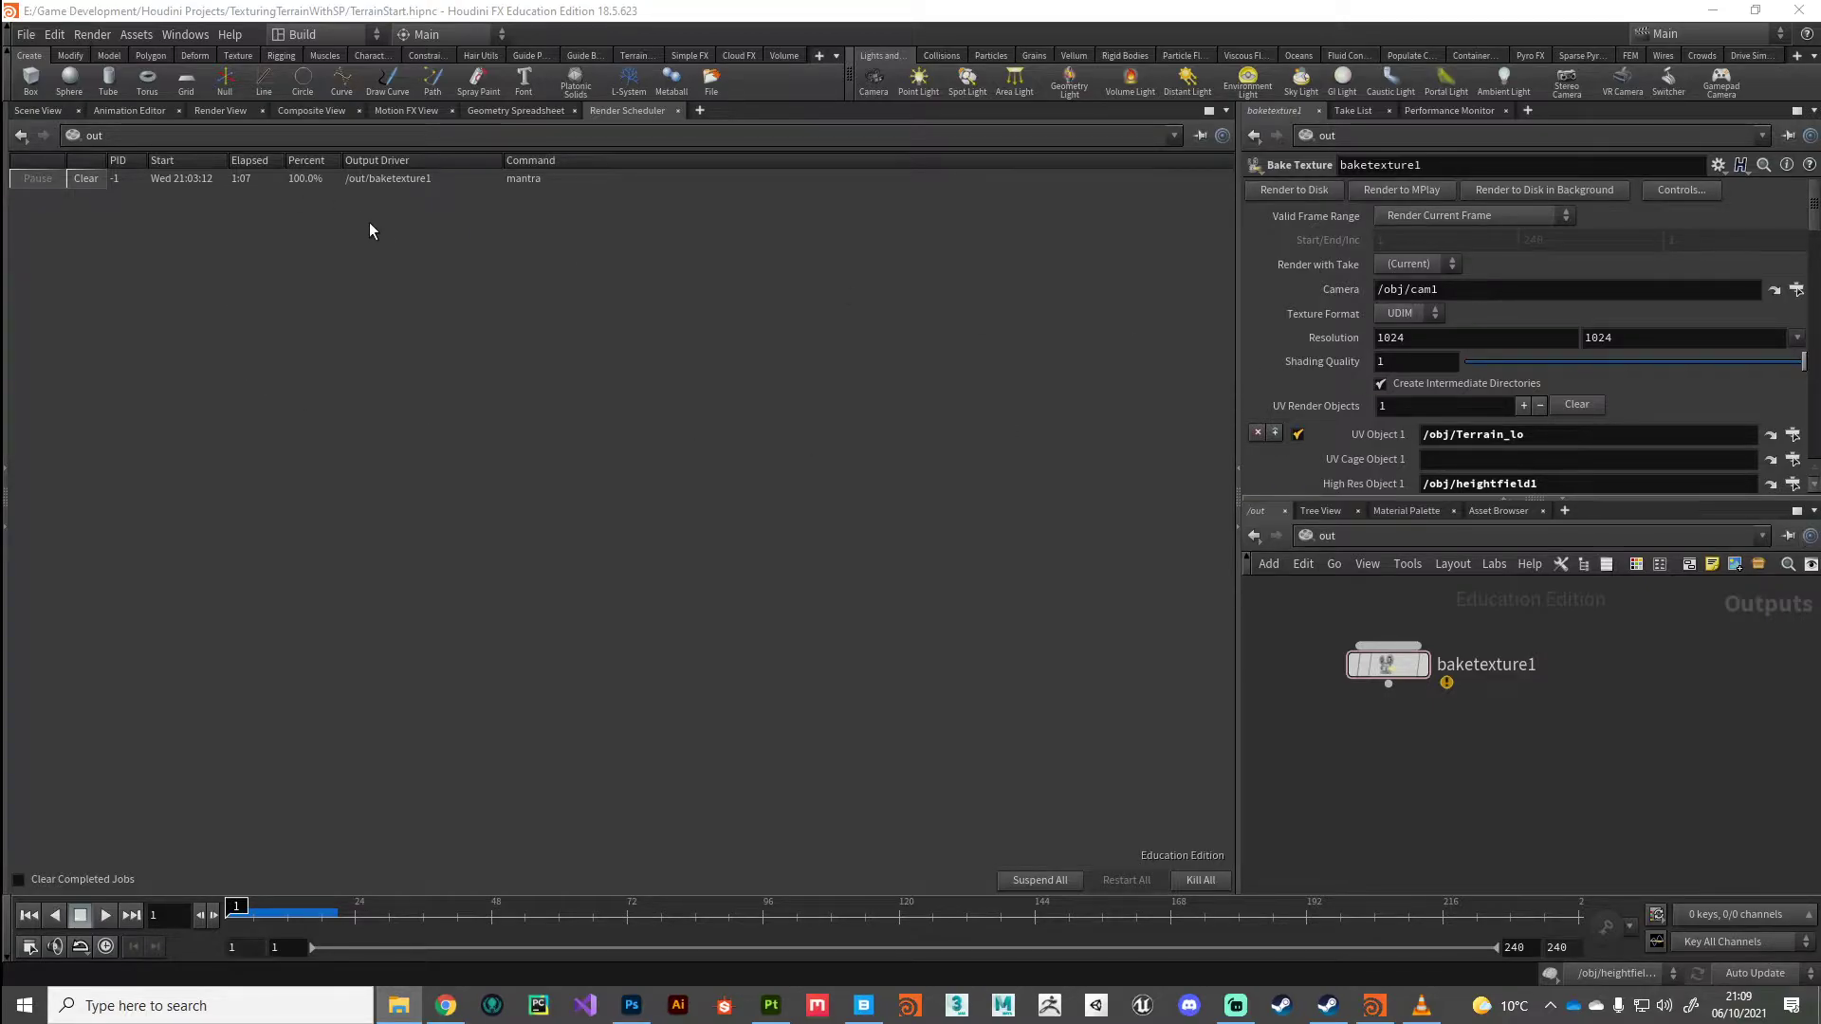
In the render/masks folder, select the water_mask and debris_mask TGA tiles 1001–1004
click(399, 1005)
drag(663, 275, 768, 162)
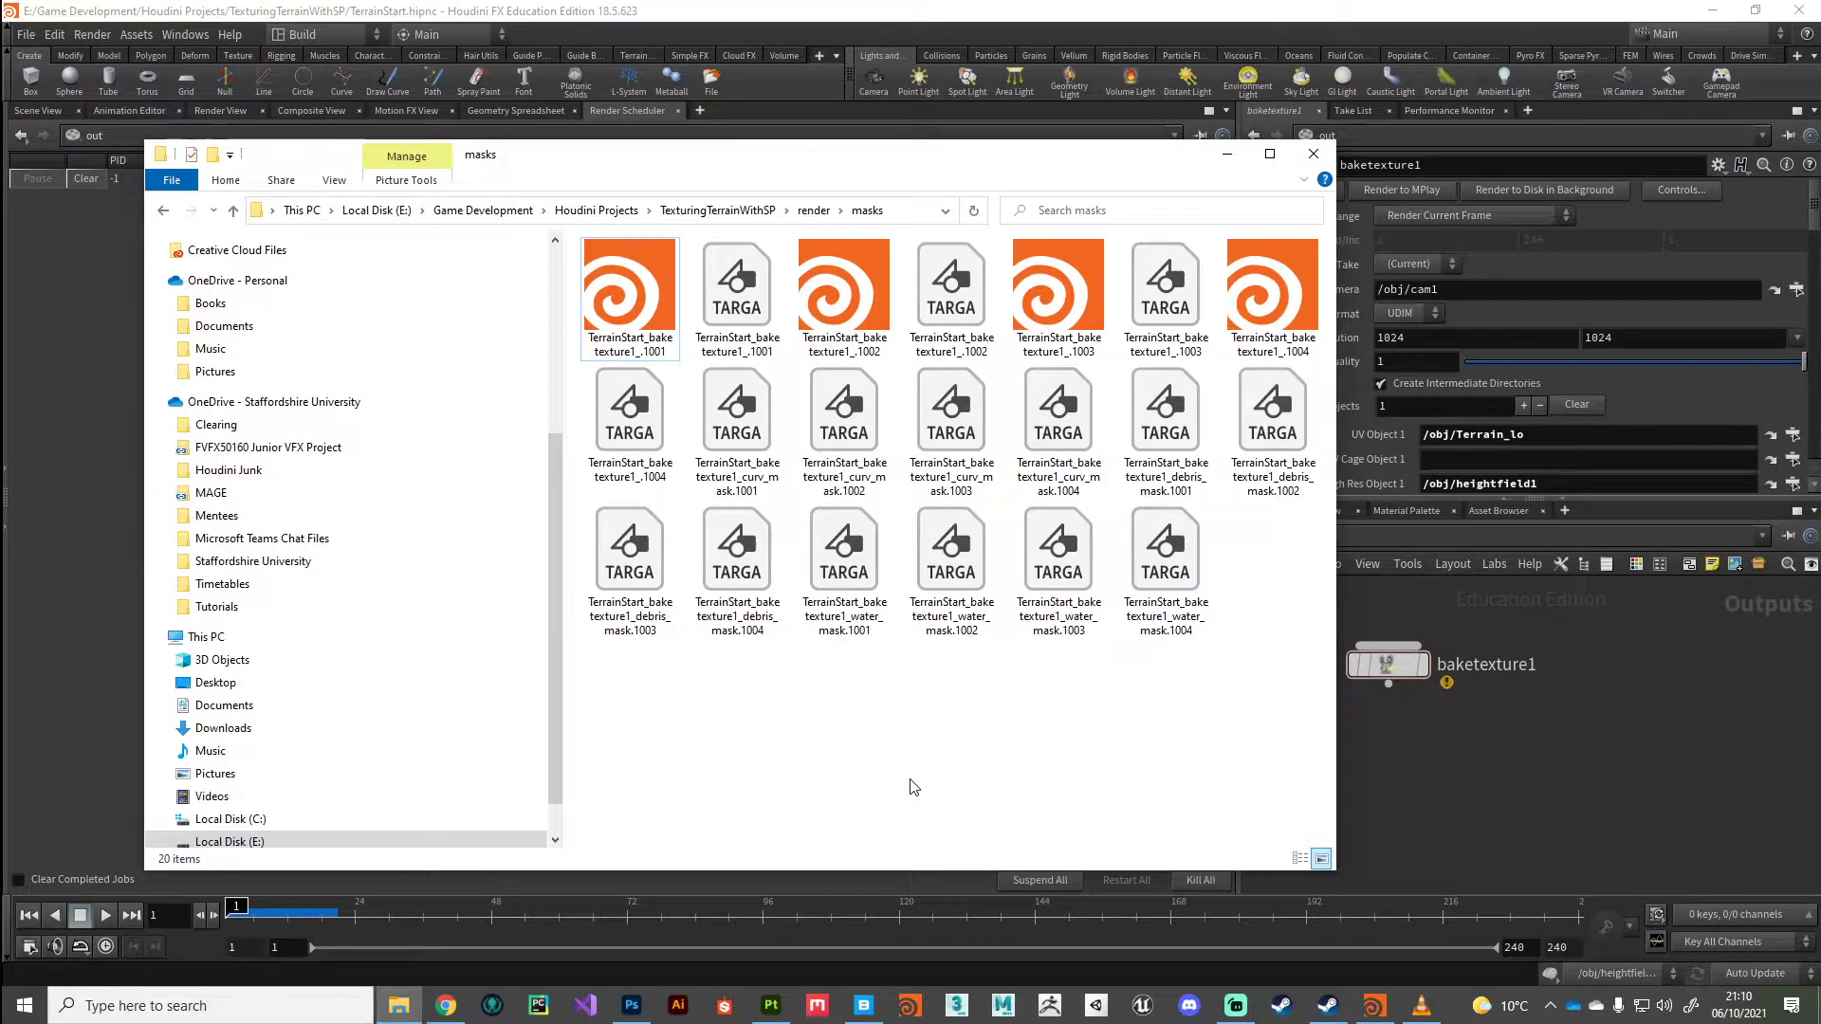
click(855, 579)
shift+click(1212, 569)
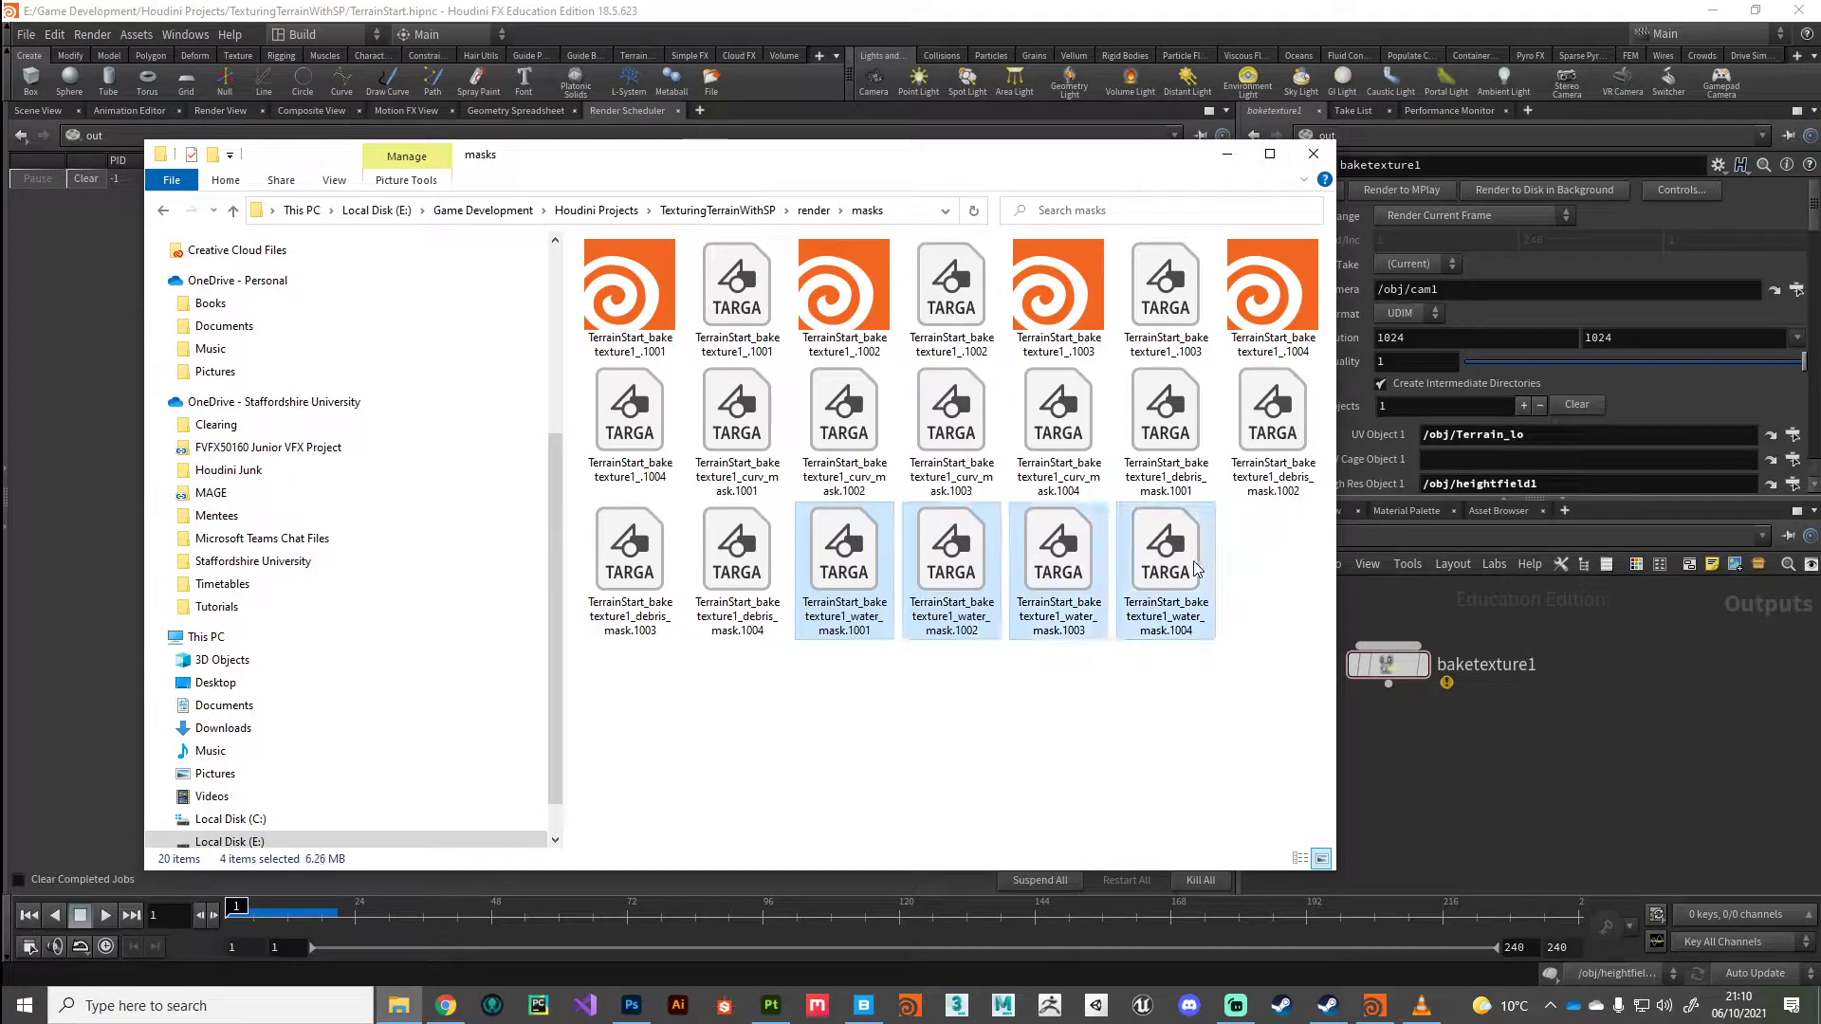
click(745, 580)
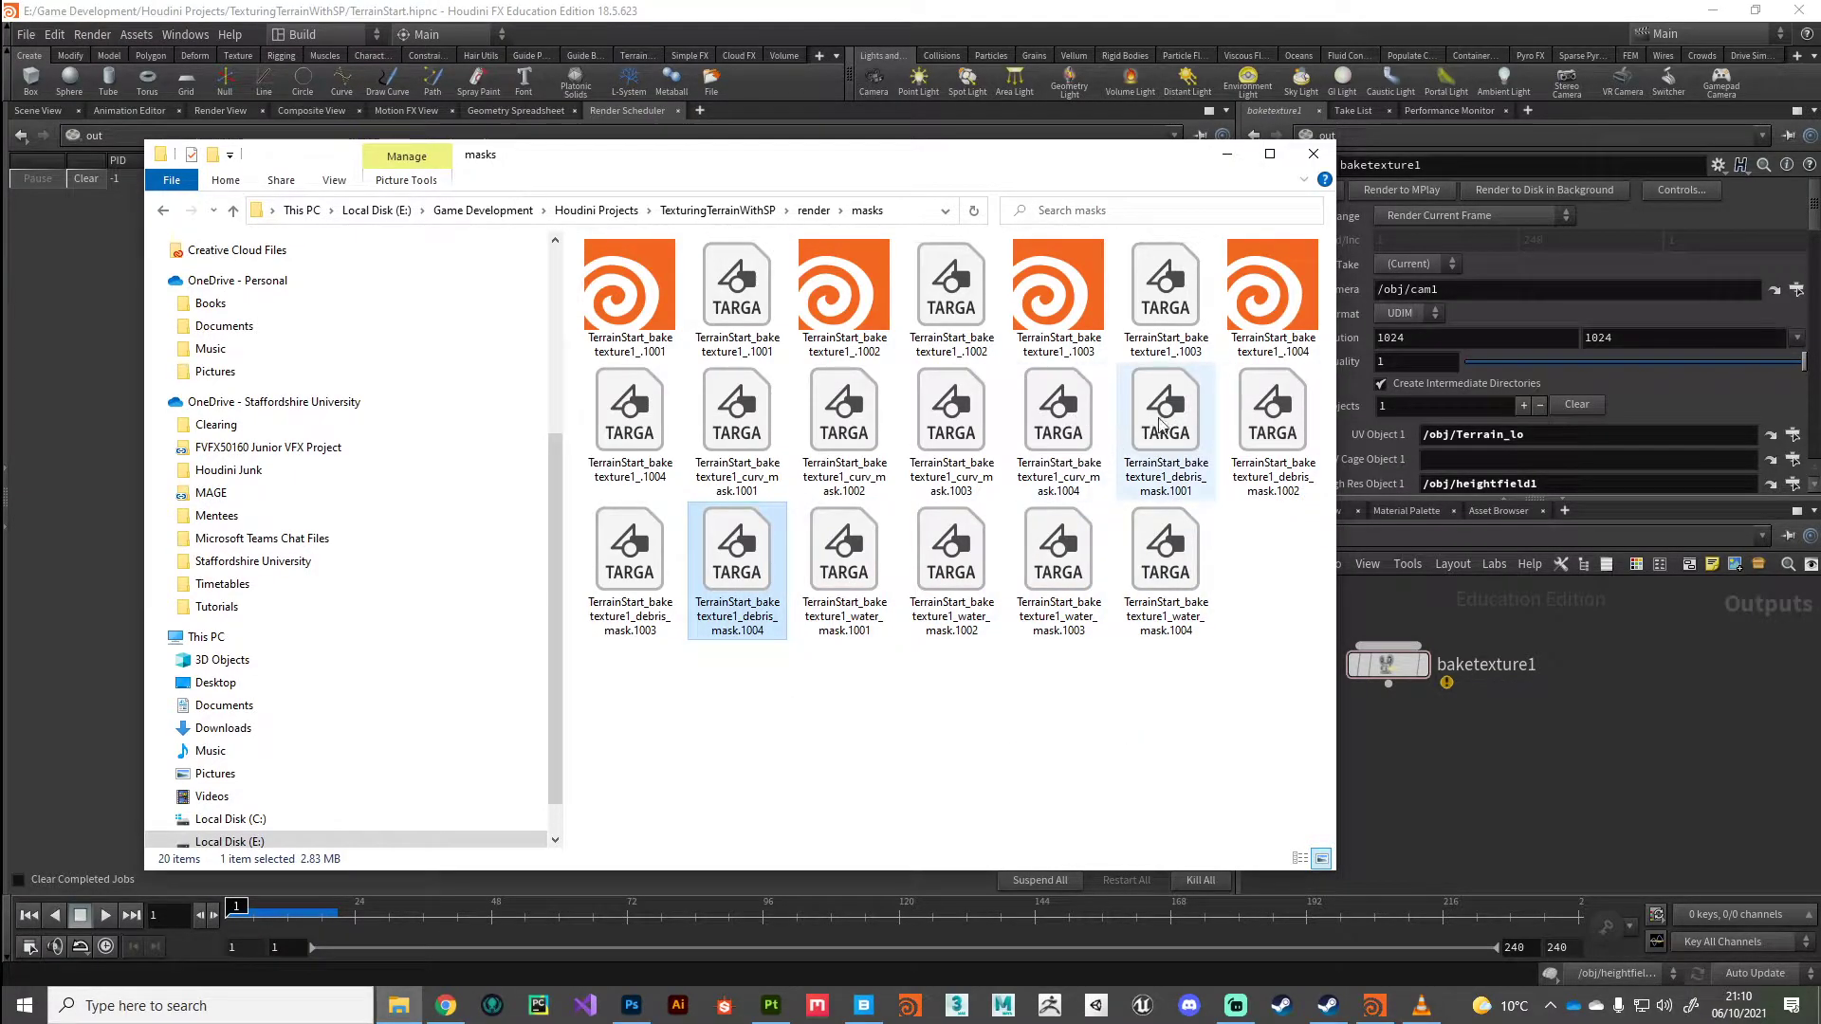
shift+click(1121, 453)
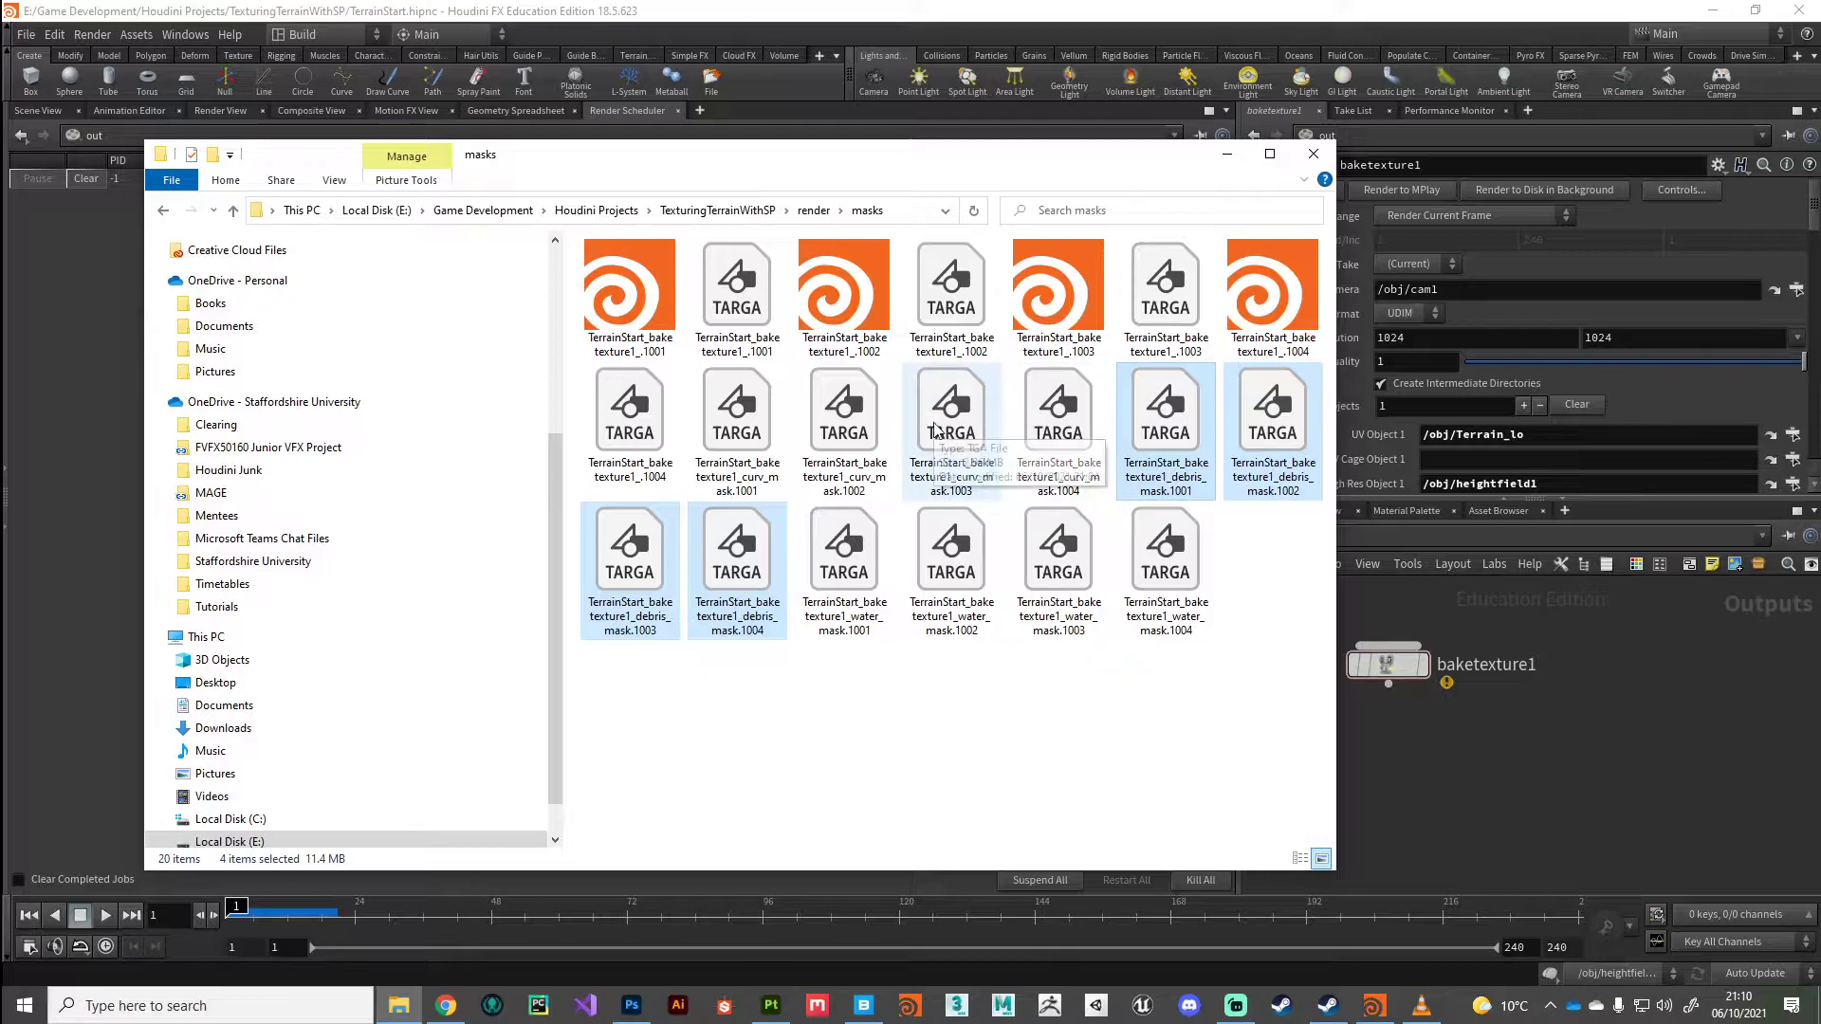
Back in Houdini, go from /obj into heightfield1 and inspect material1's geometry attributes
click(1429, 745)
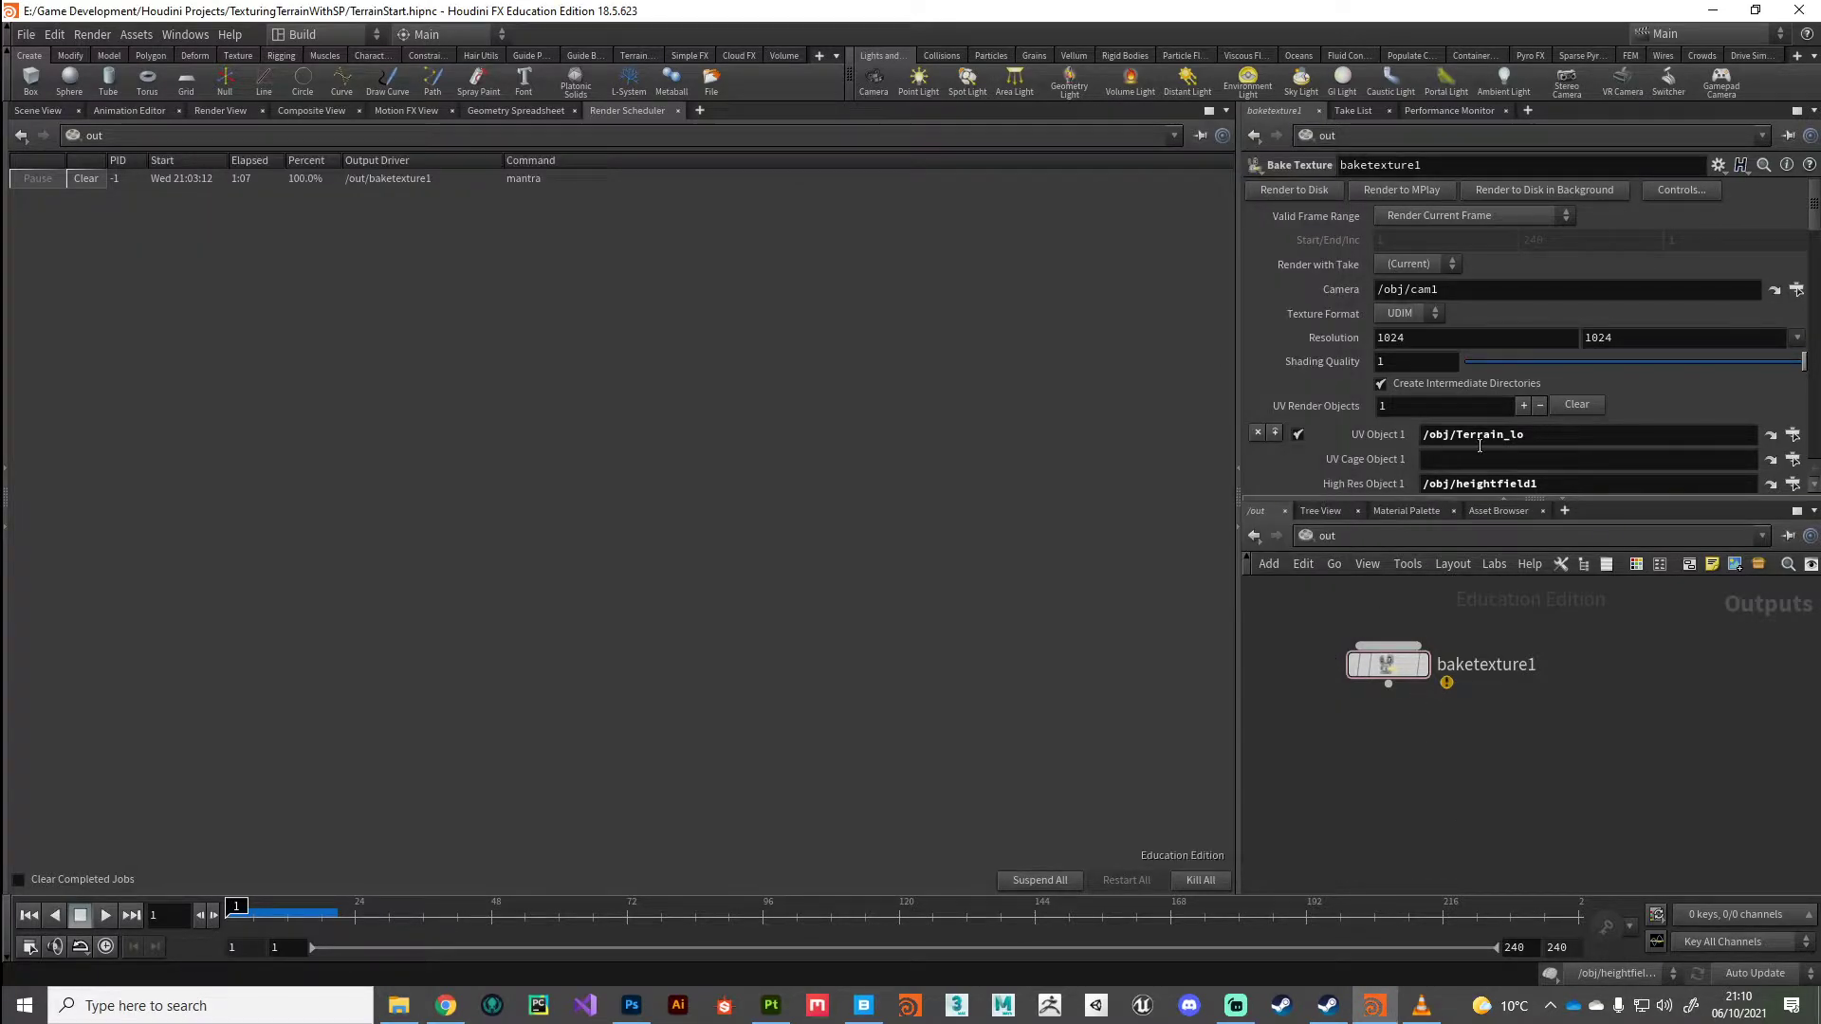
scroll(1479, 446, down, 3)
scroll(1481, 457, down, 3)
click(1327, 536)
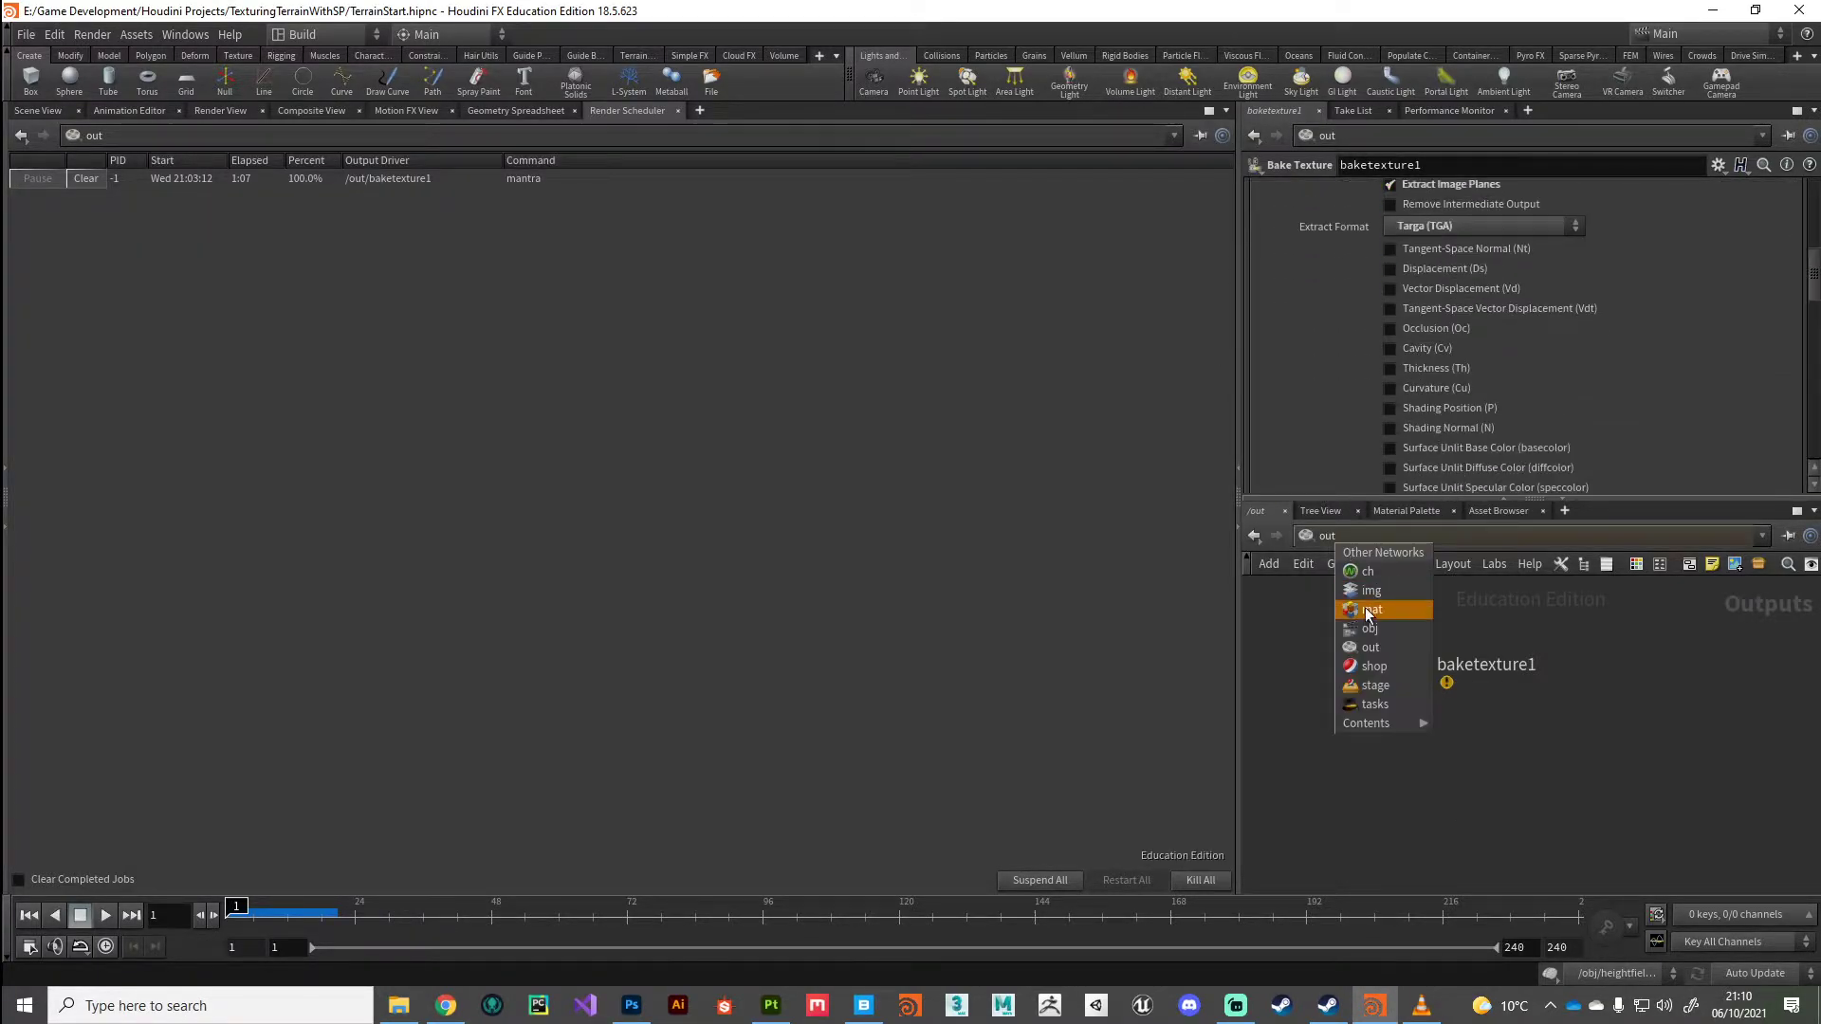
click(1369, 630)
double_click(1363, 650)
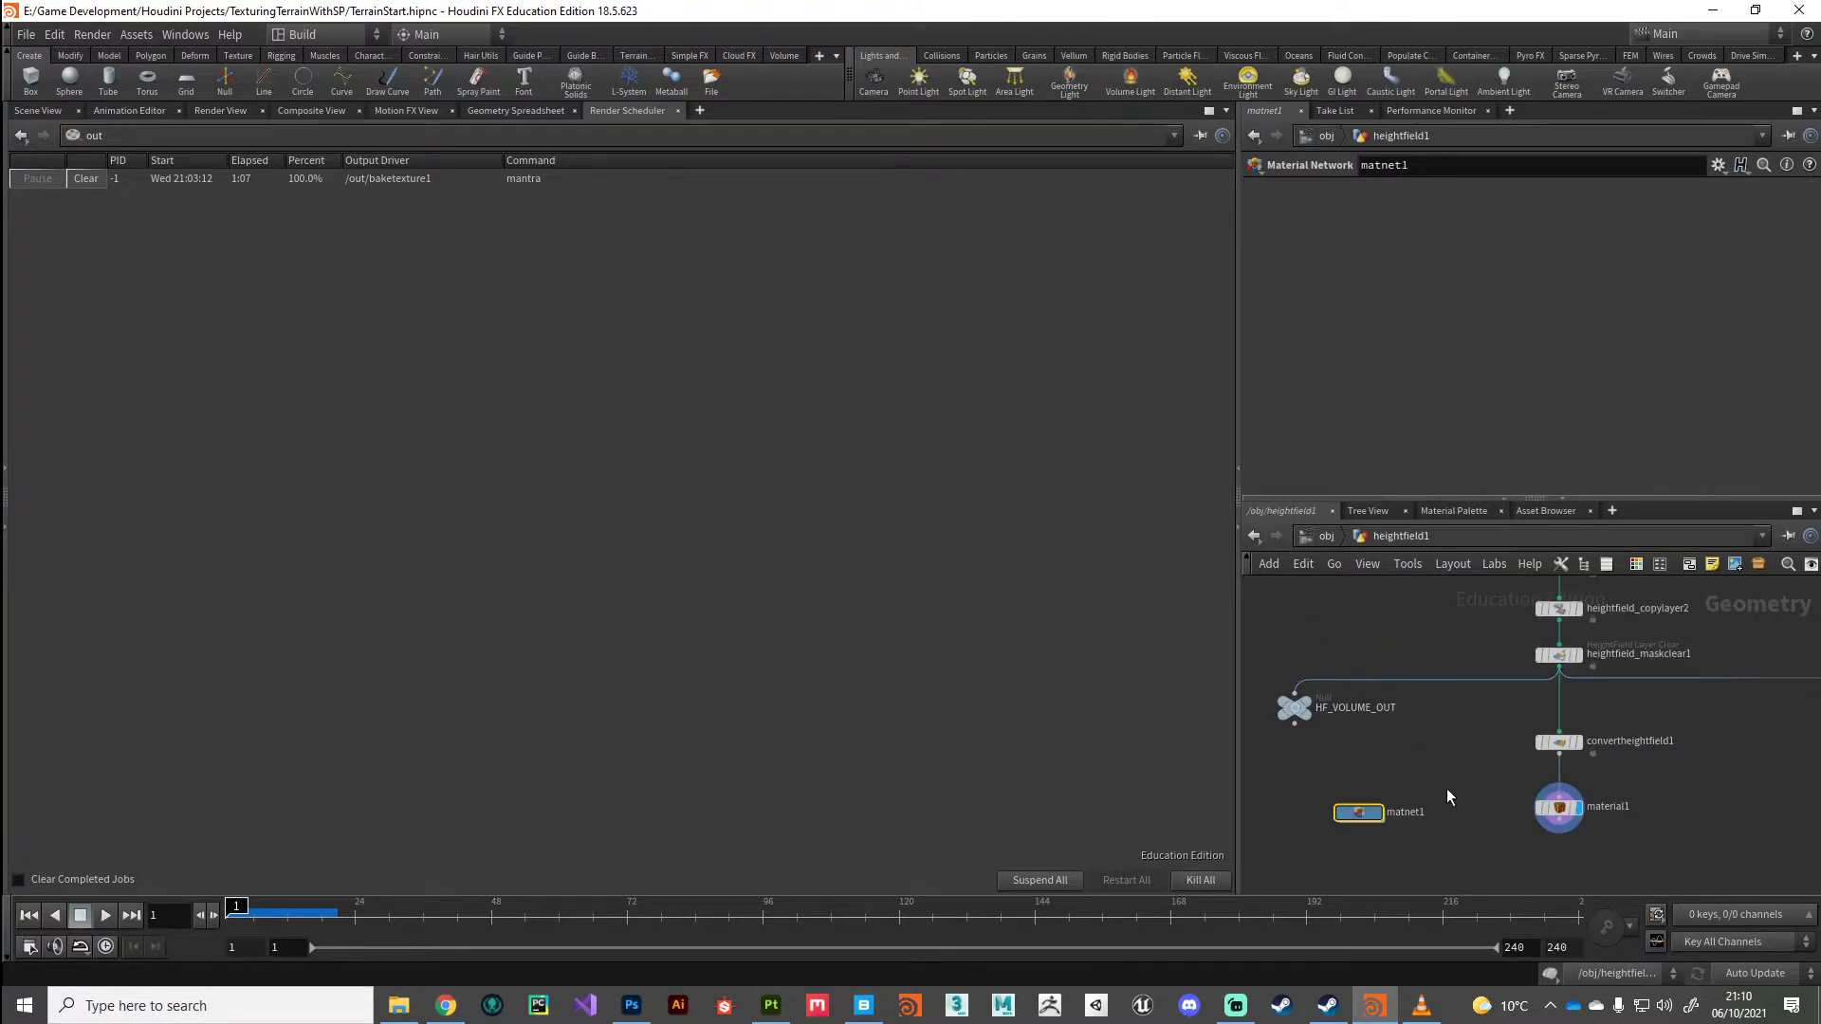
middle_click(1553, 808)
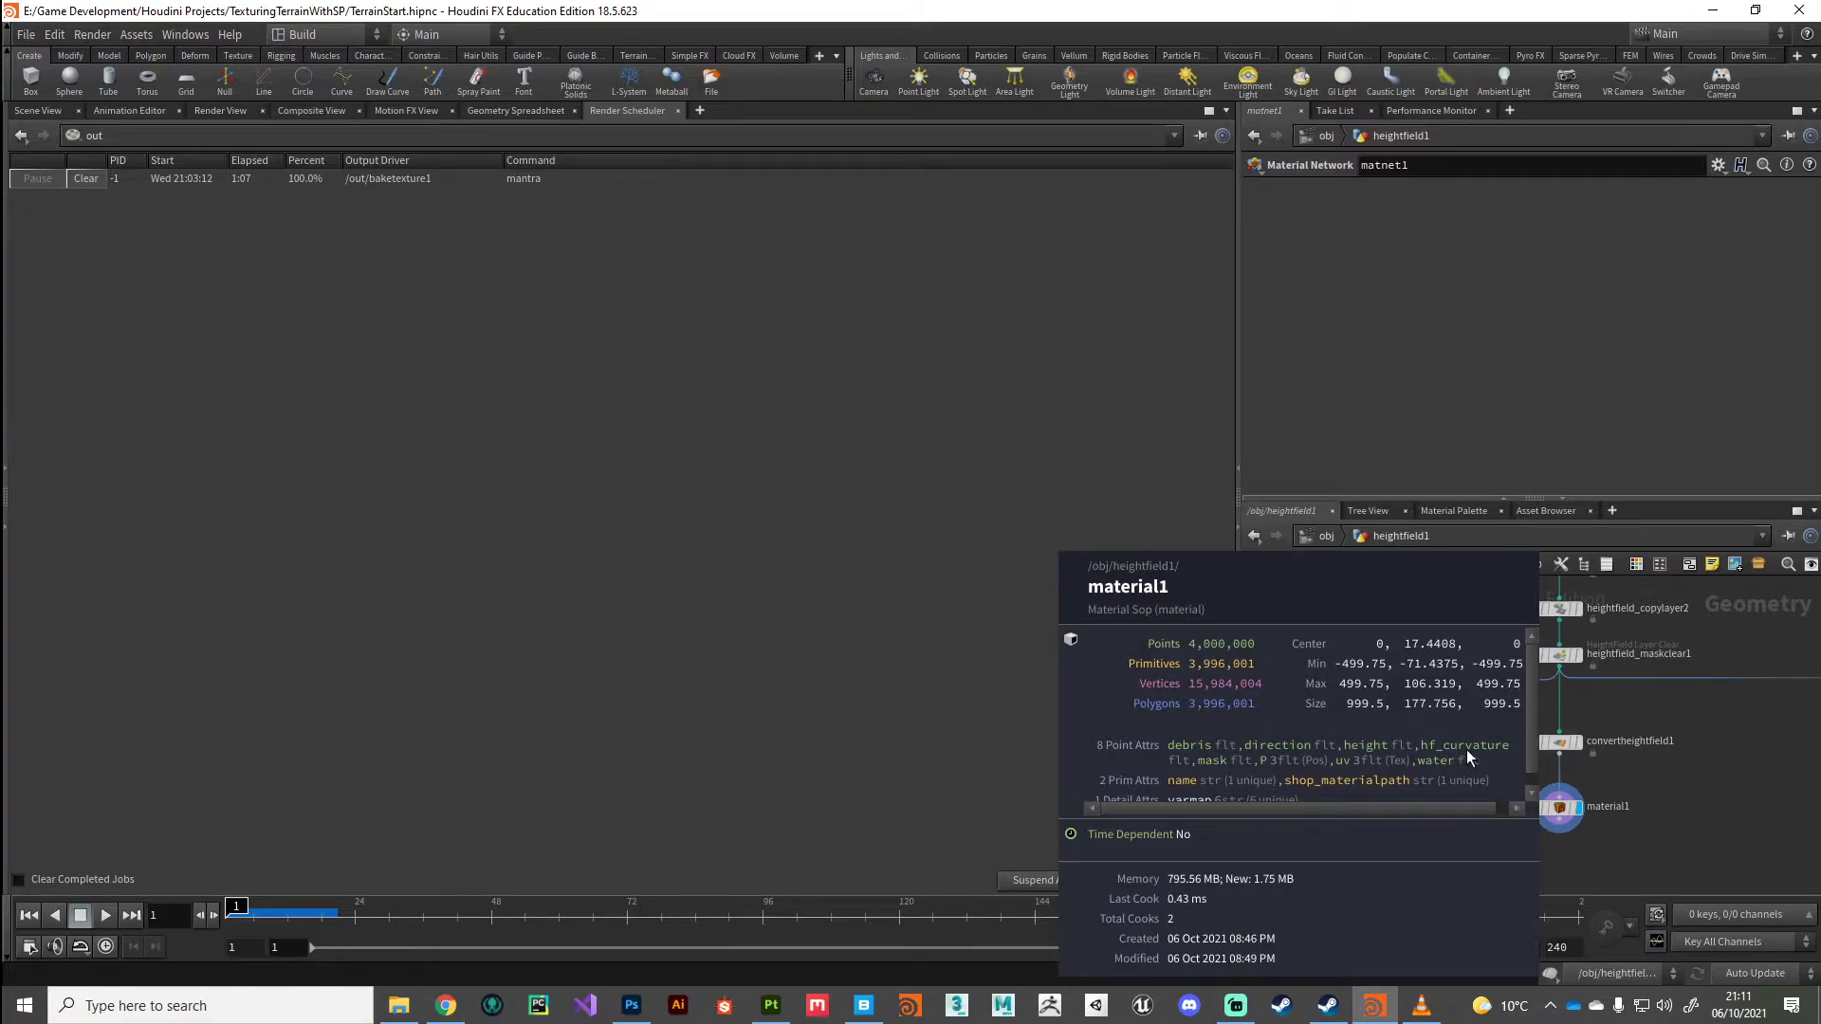
Inside matnet1's baker, restore bind2's name to hf_curvature, then return to /obj
double_click(1356, 813)
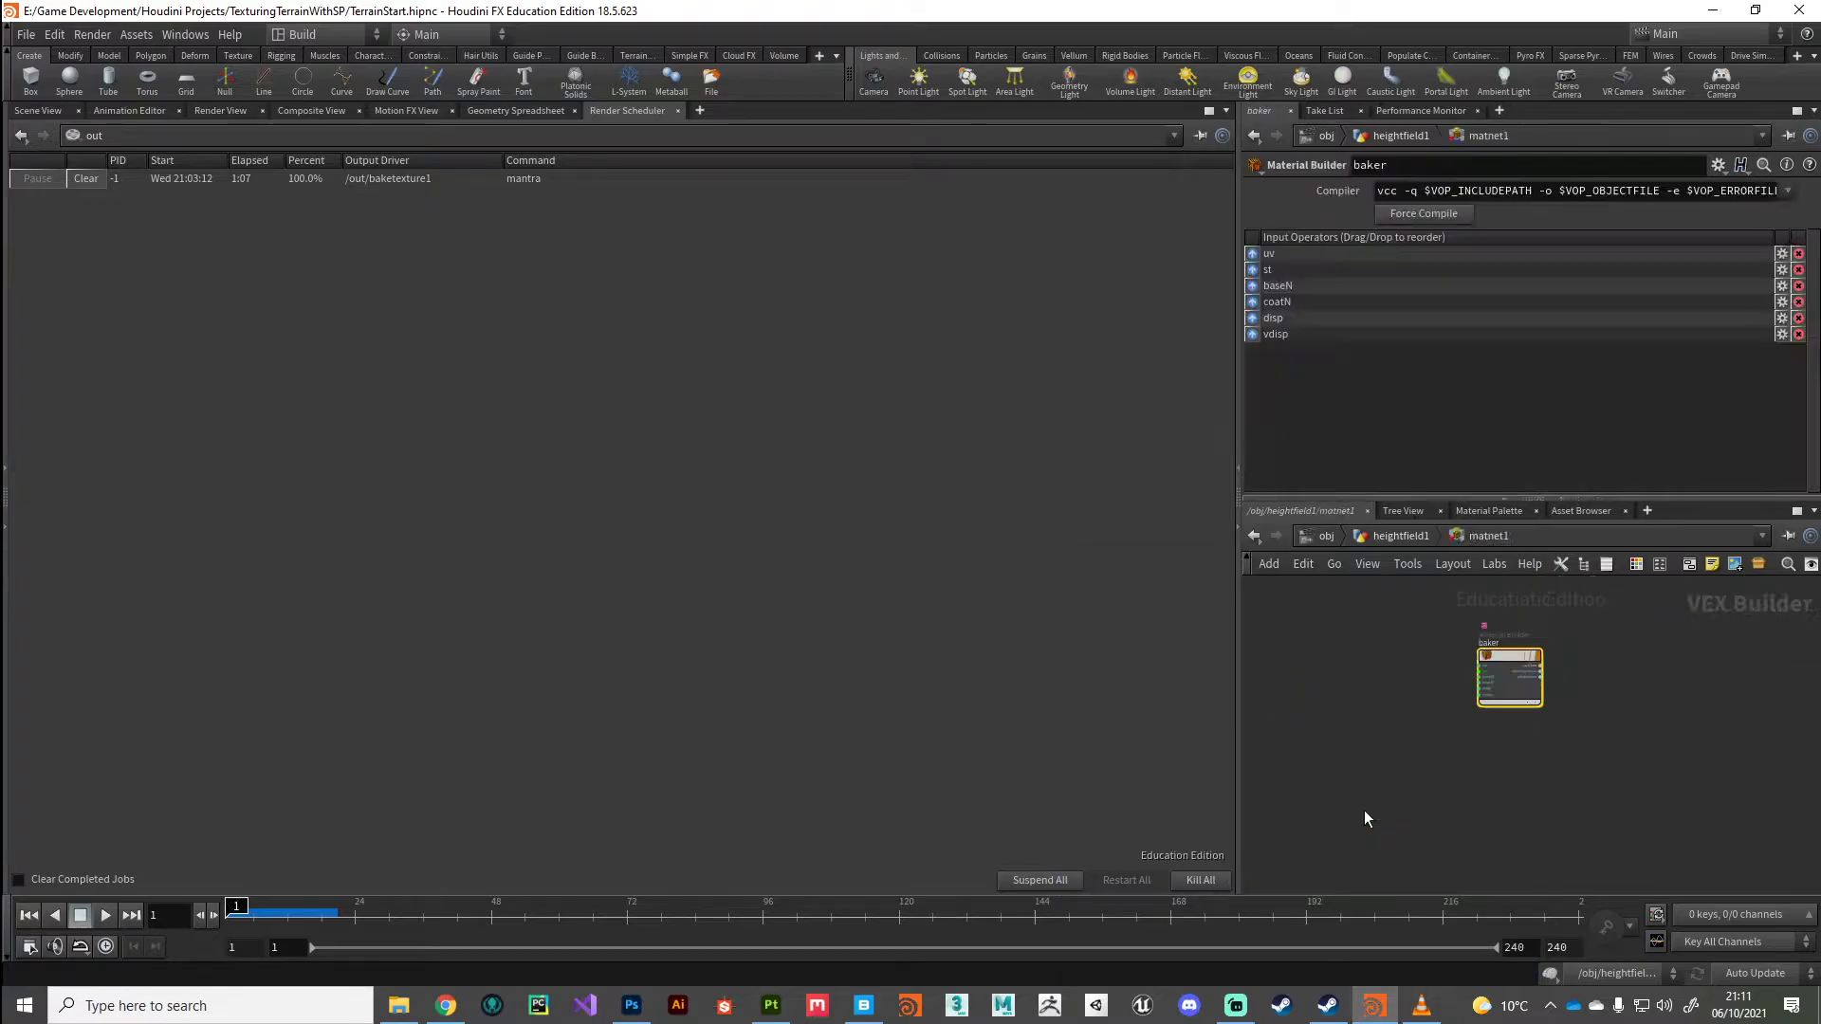
double_click(1509, 664)
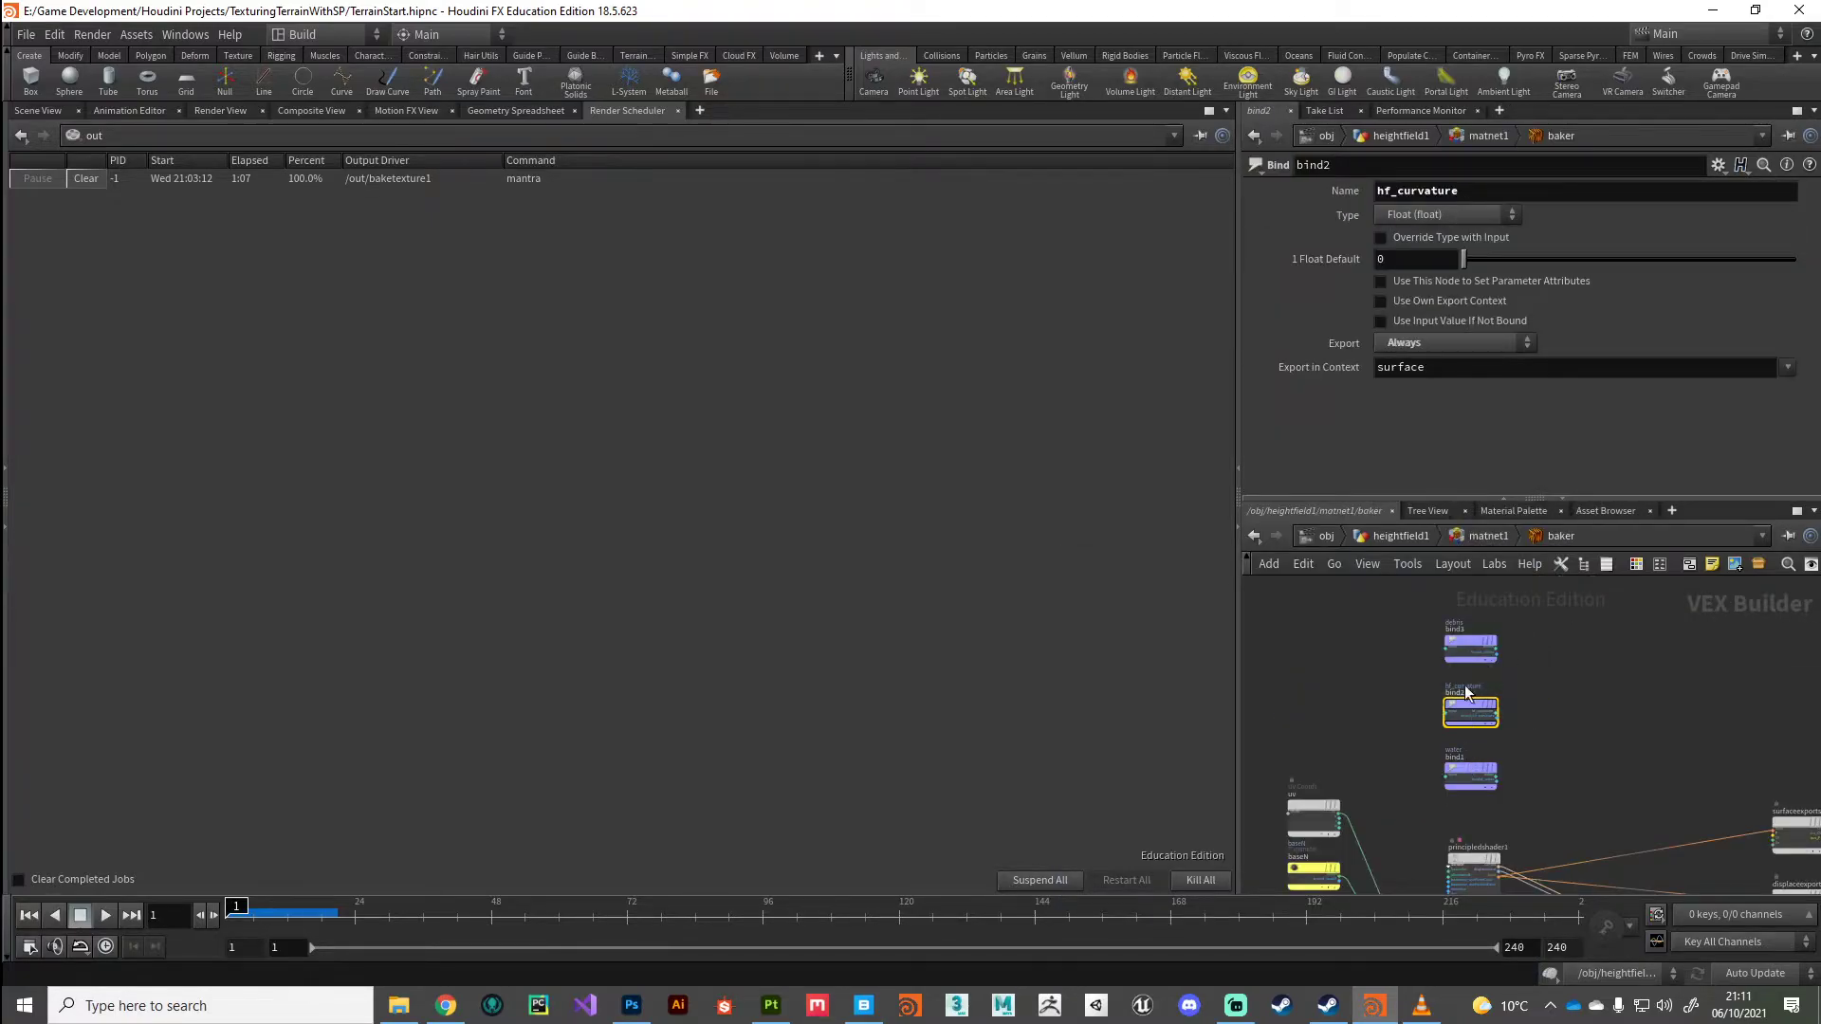
drag(1396, 191, 1375, 191)
key(BackSpace)
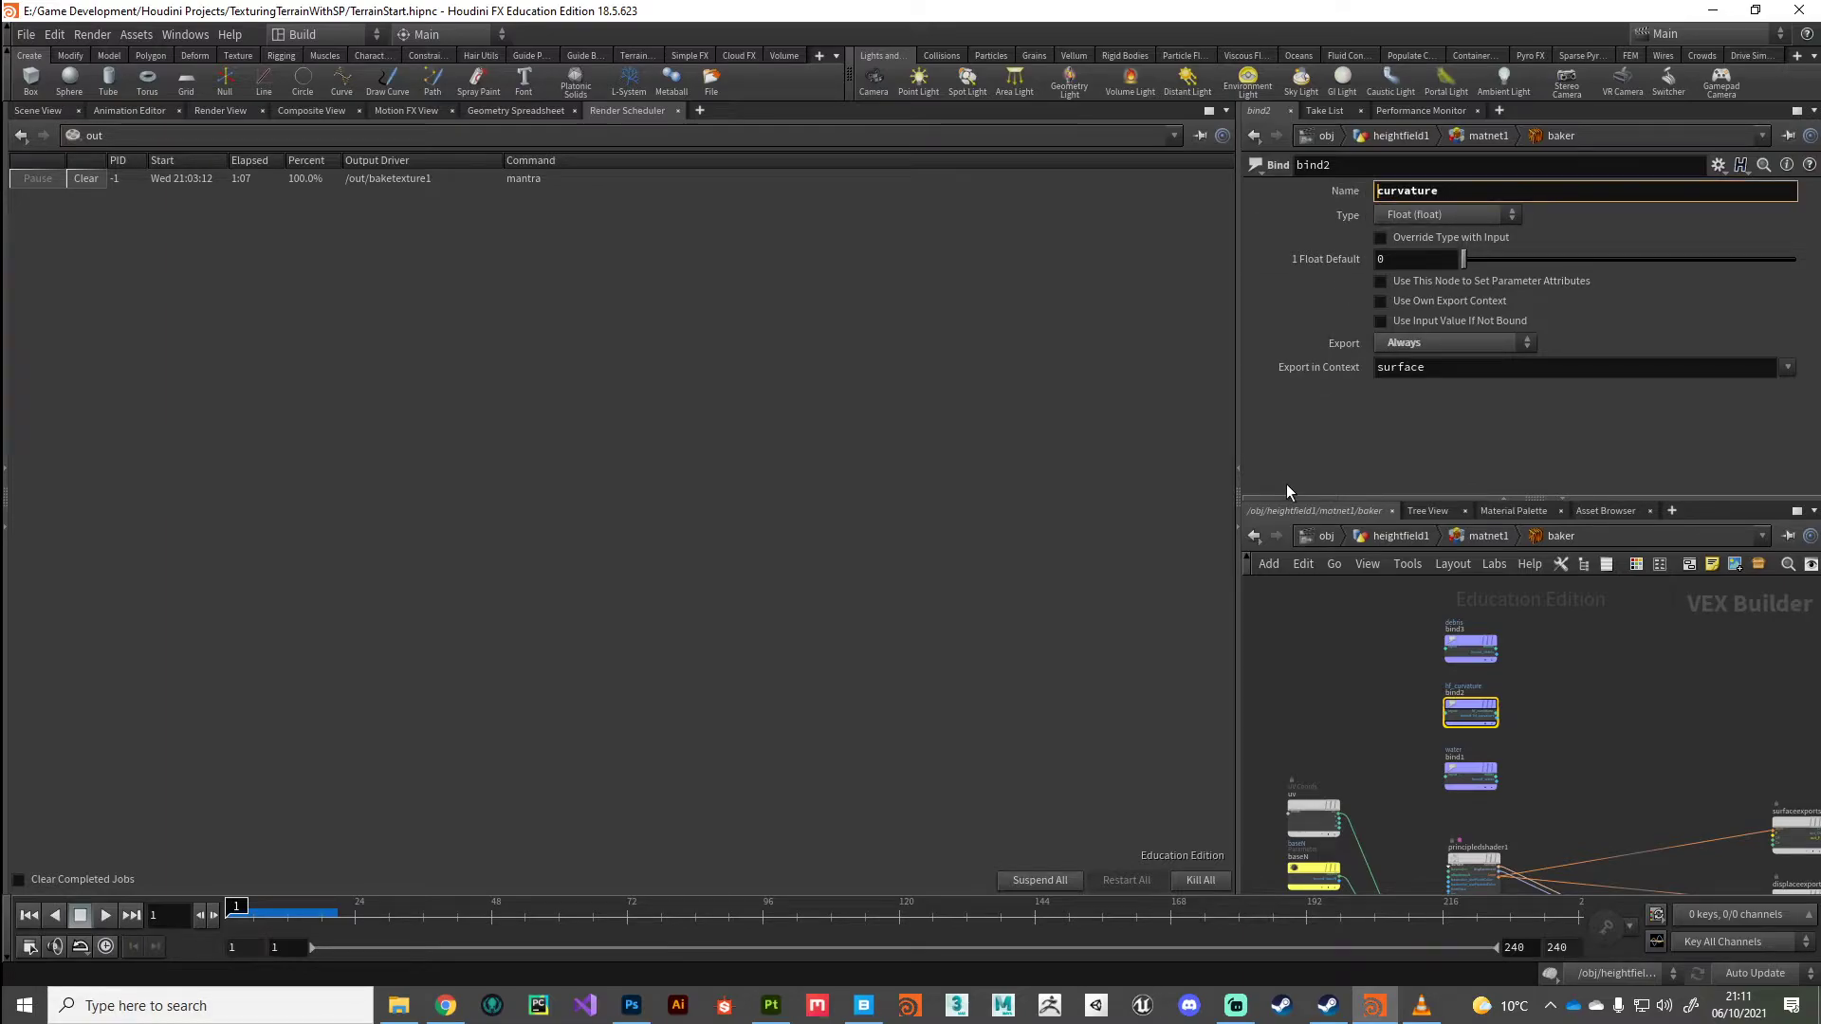
text(hf_)
key(Return)
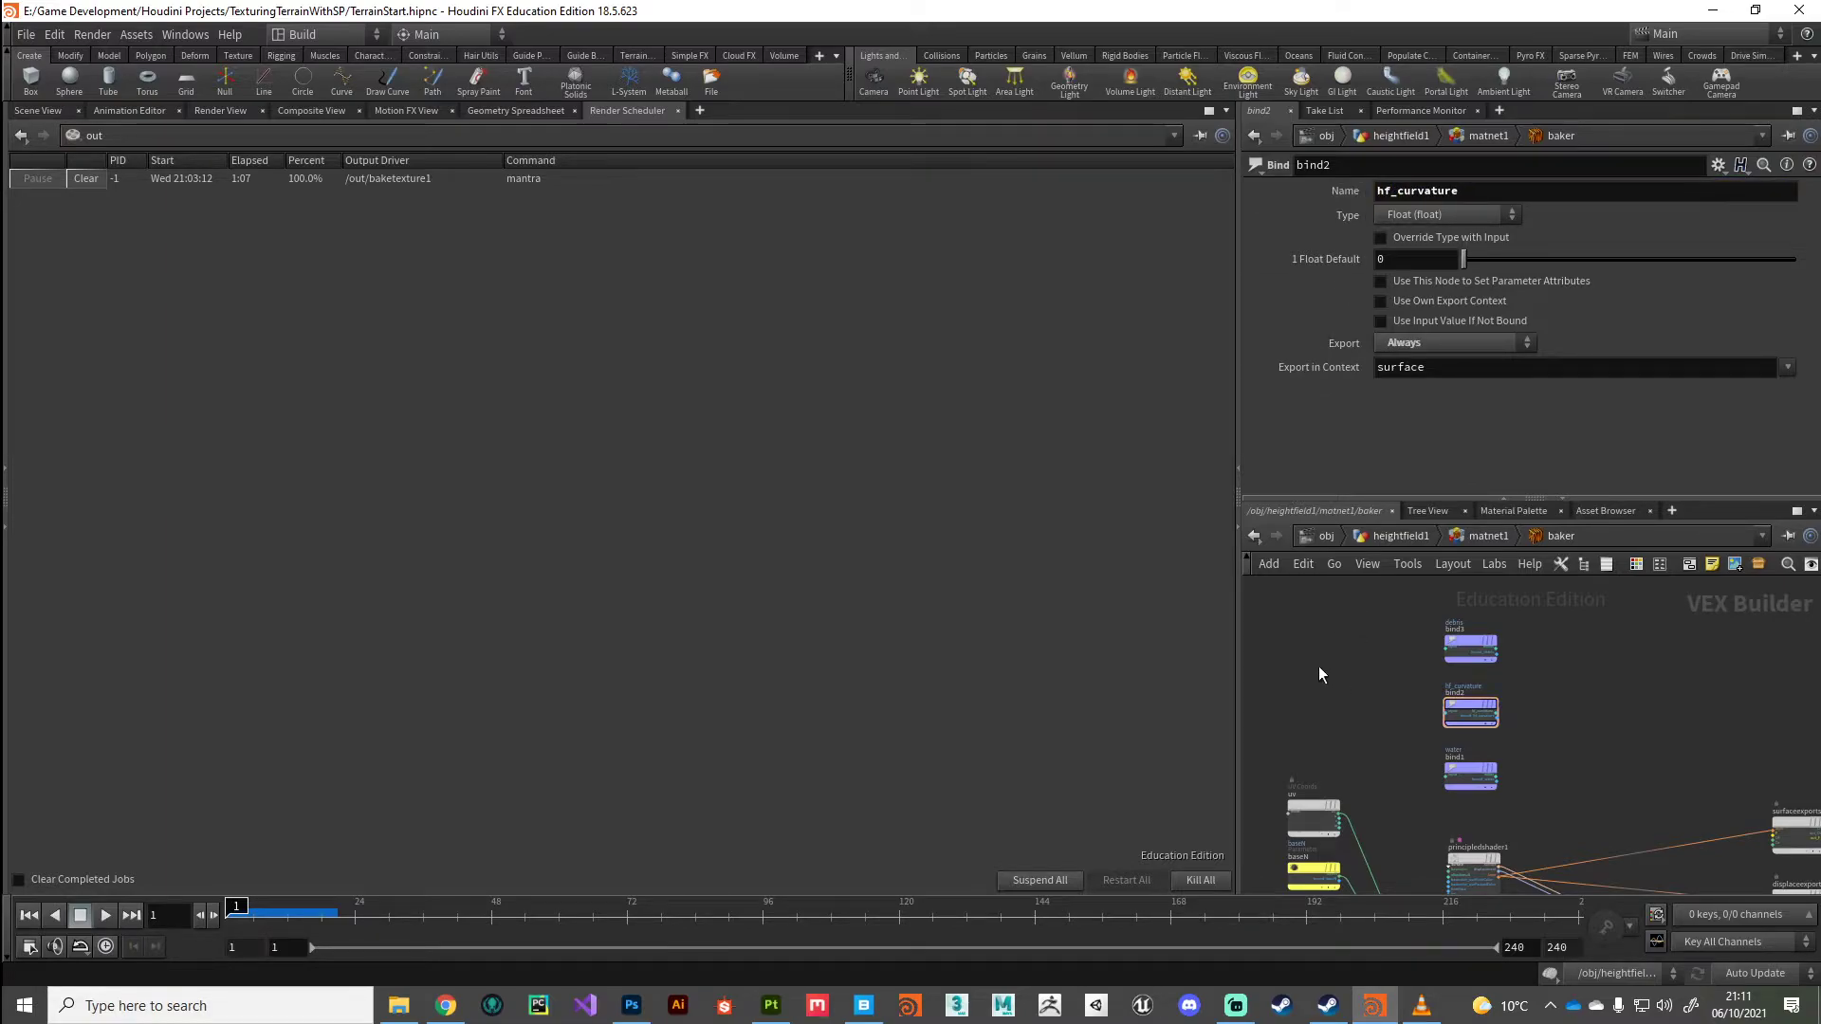
click(1326, 536)
In /out, review baketexture1's extra image planes for water, debris and hf_curvature
click(1325, 536)
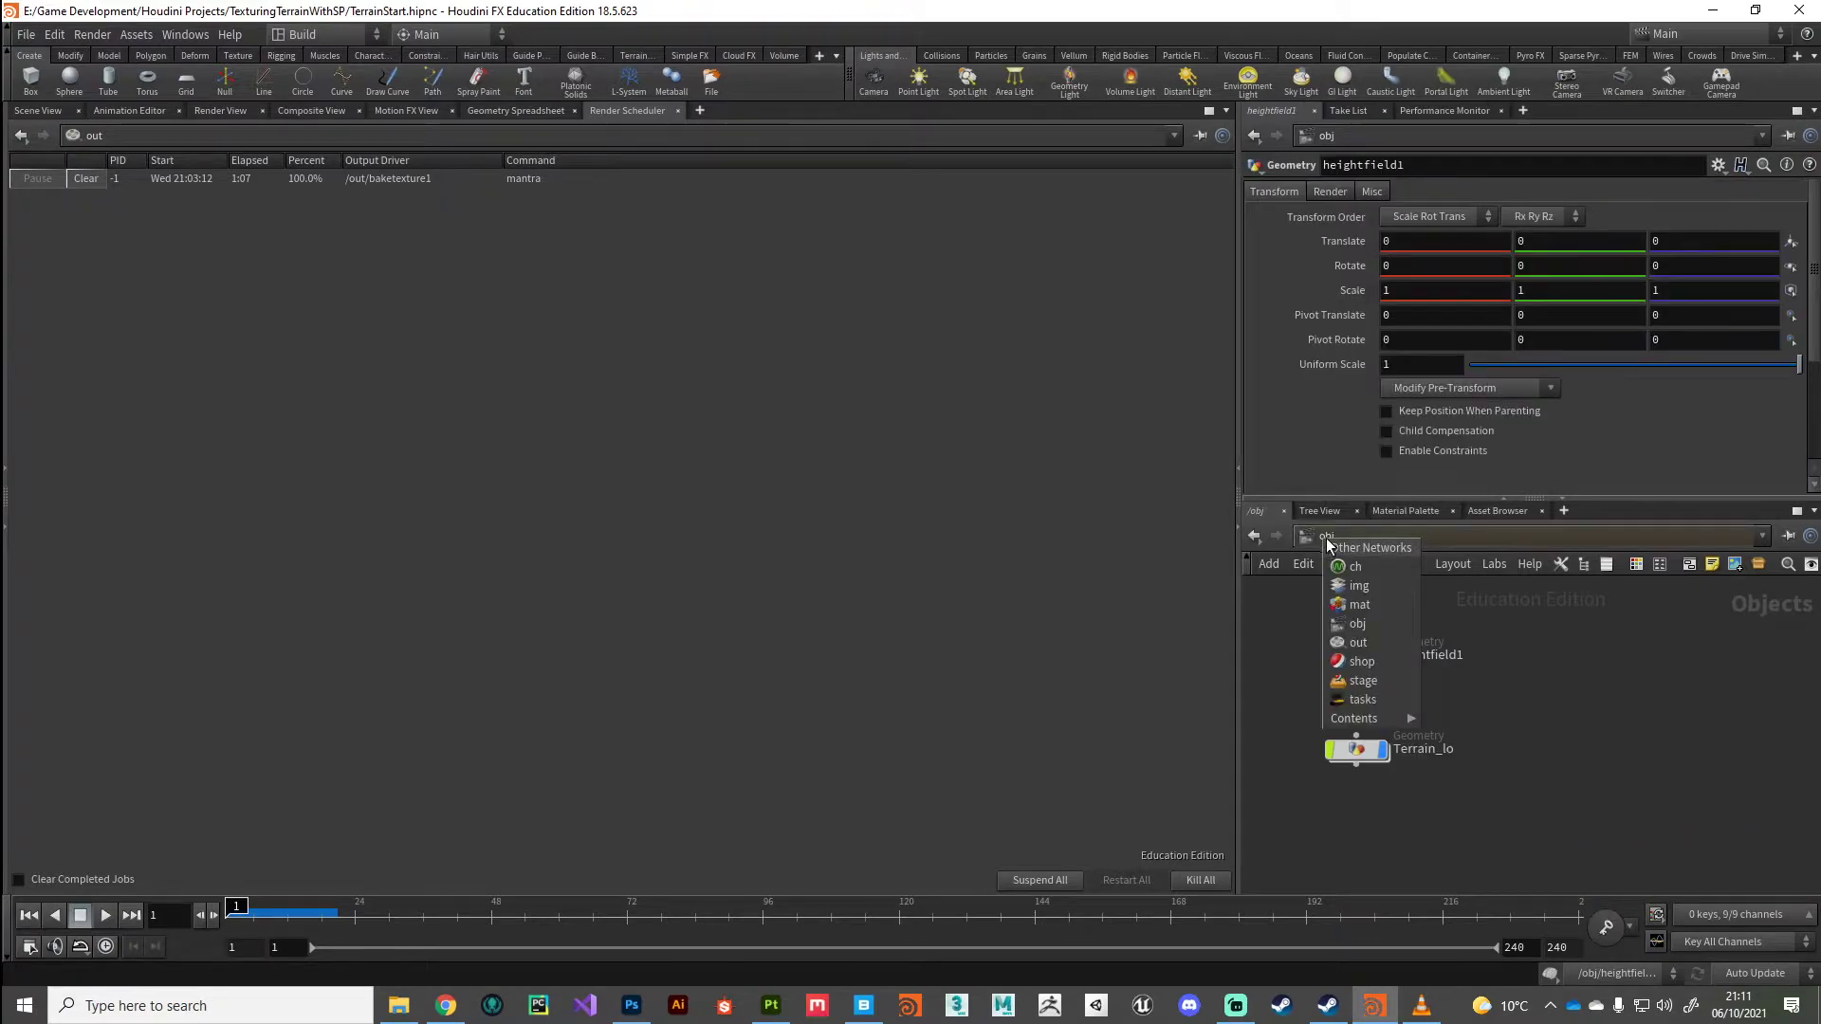
click(1358, 642)
scroll(1403, 379, down, 3)
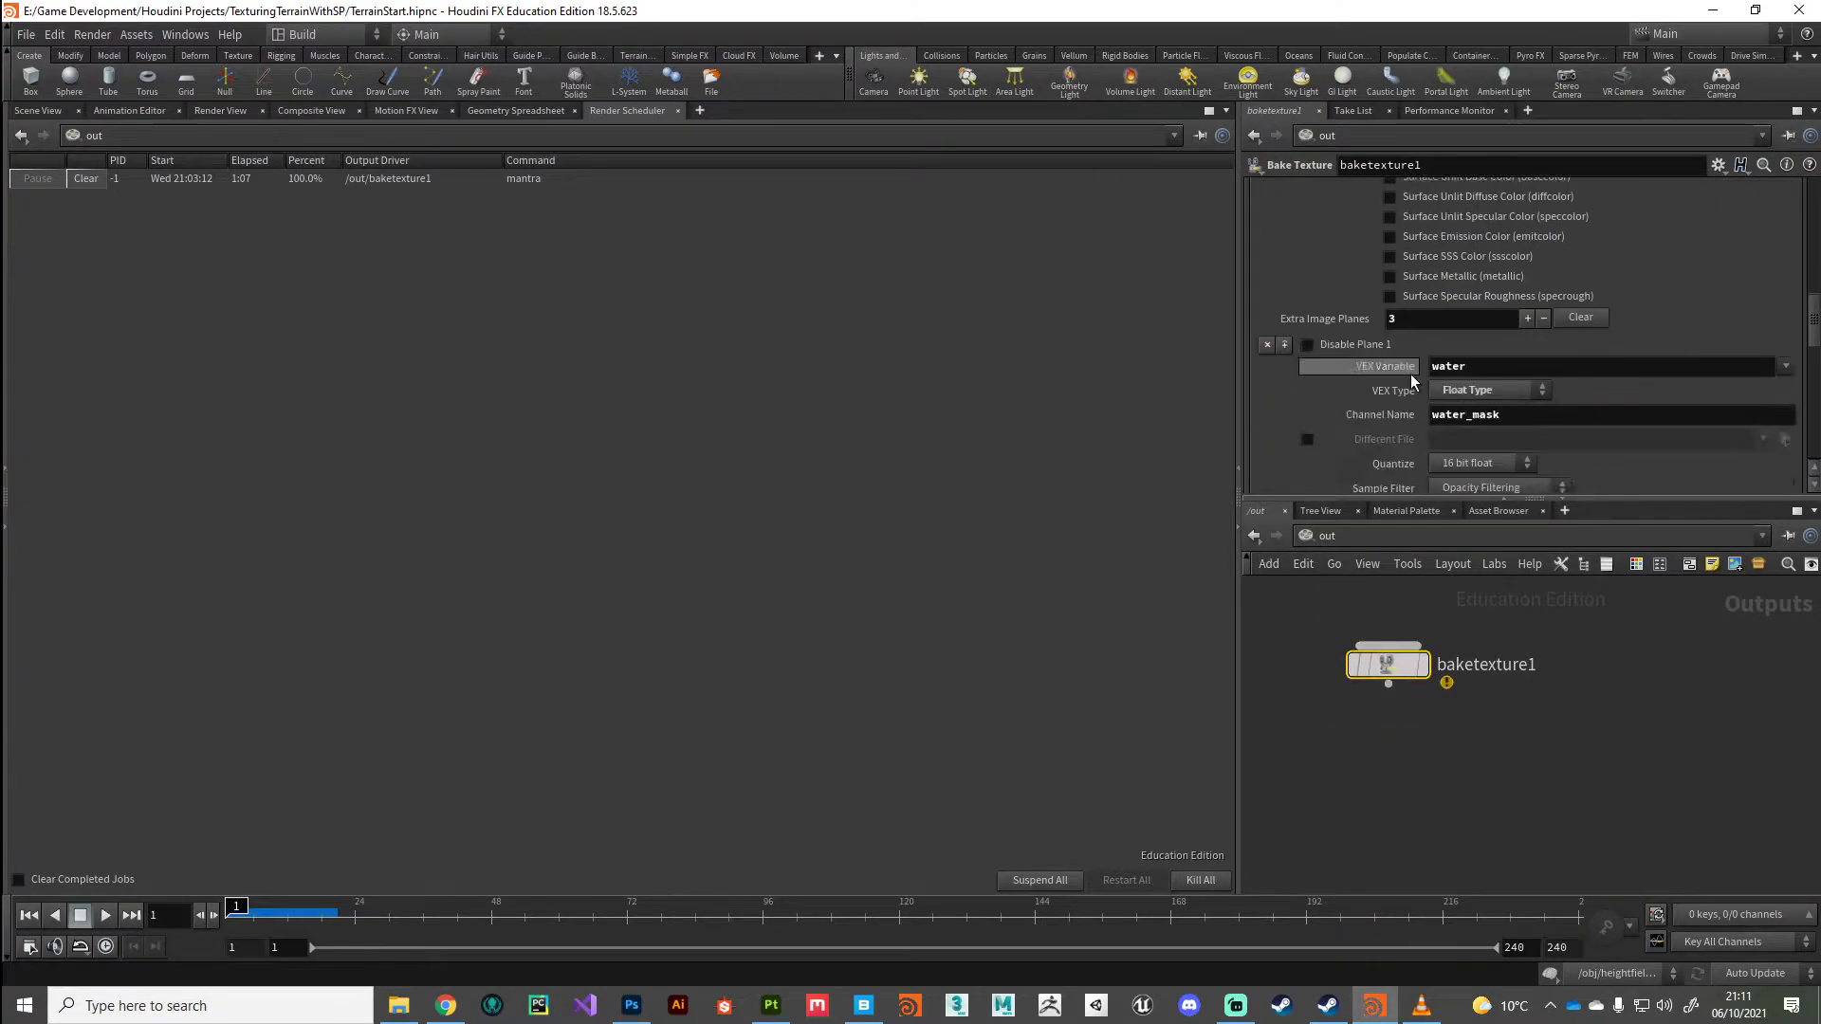
scroll(1409, 374, down, 5)
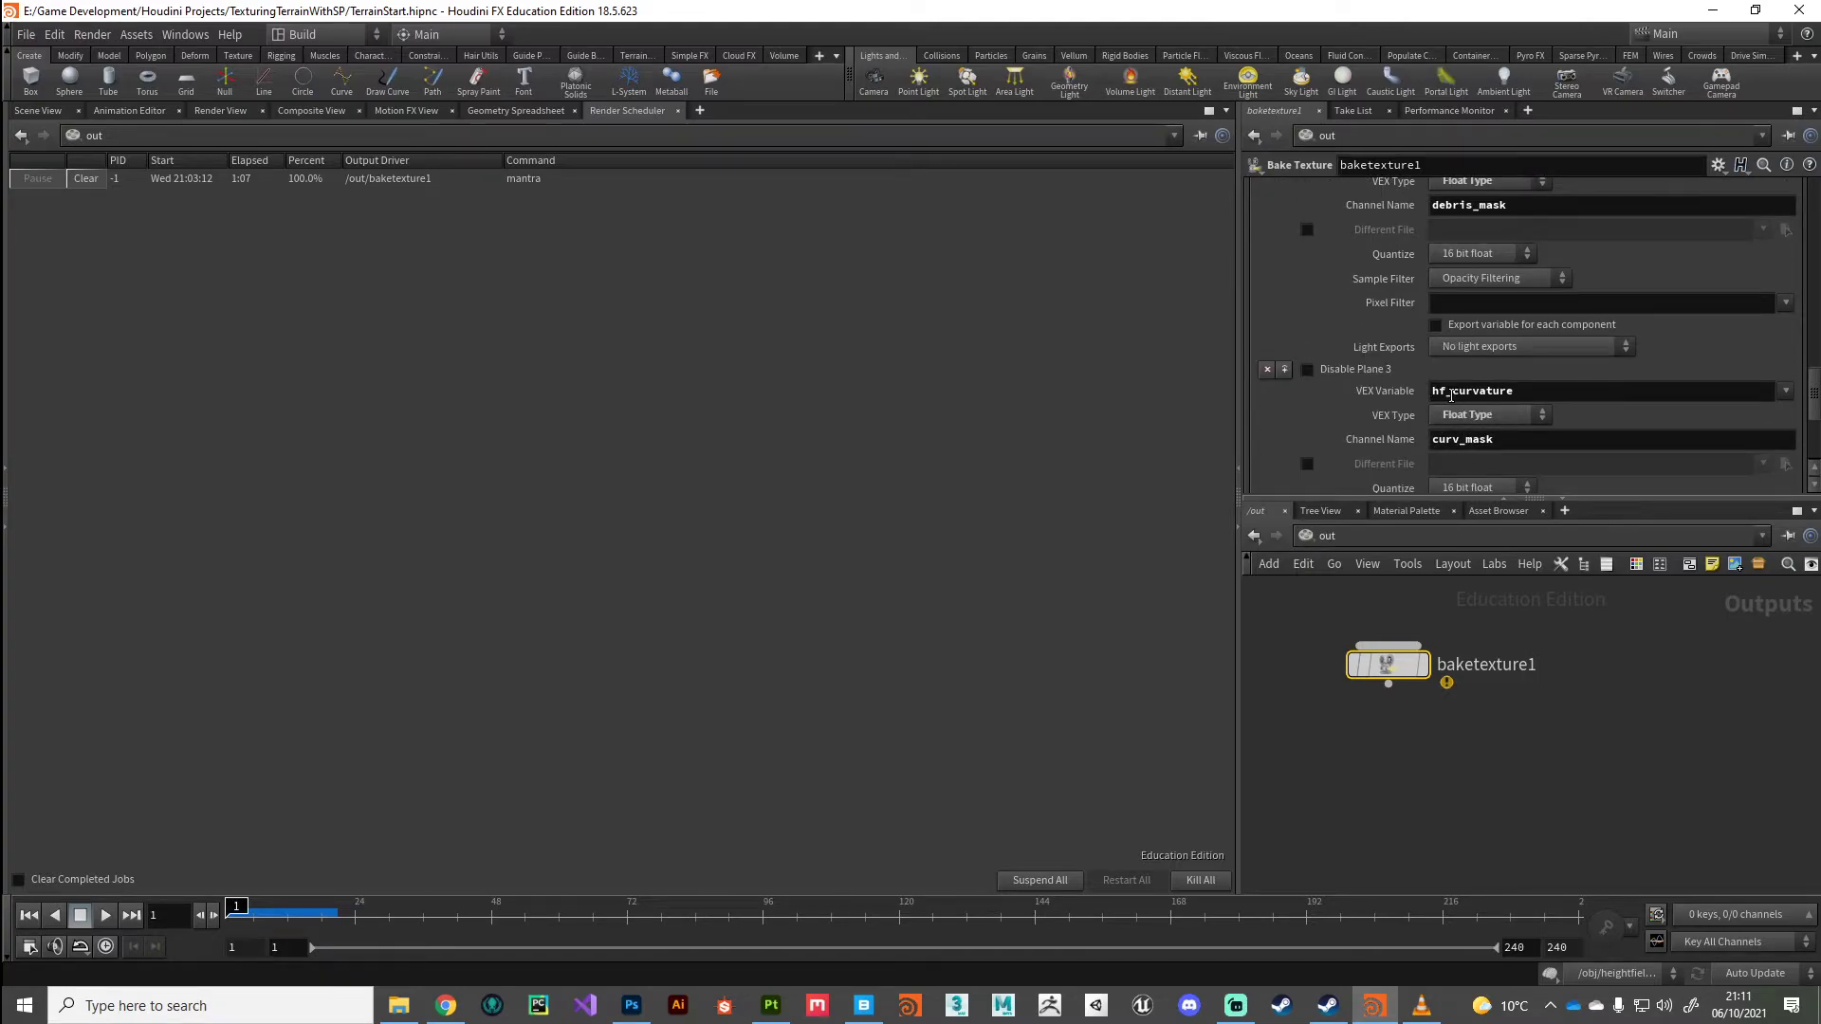
scroll(1430, 444, up, 3)
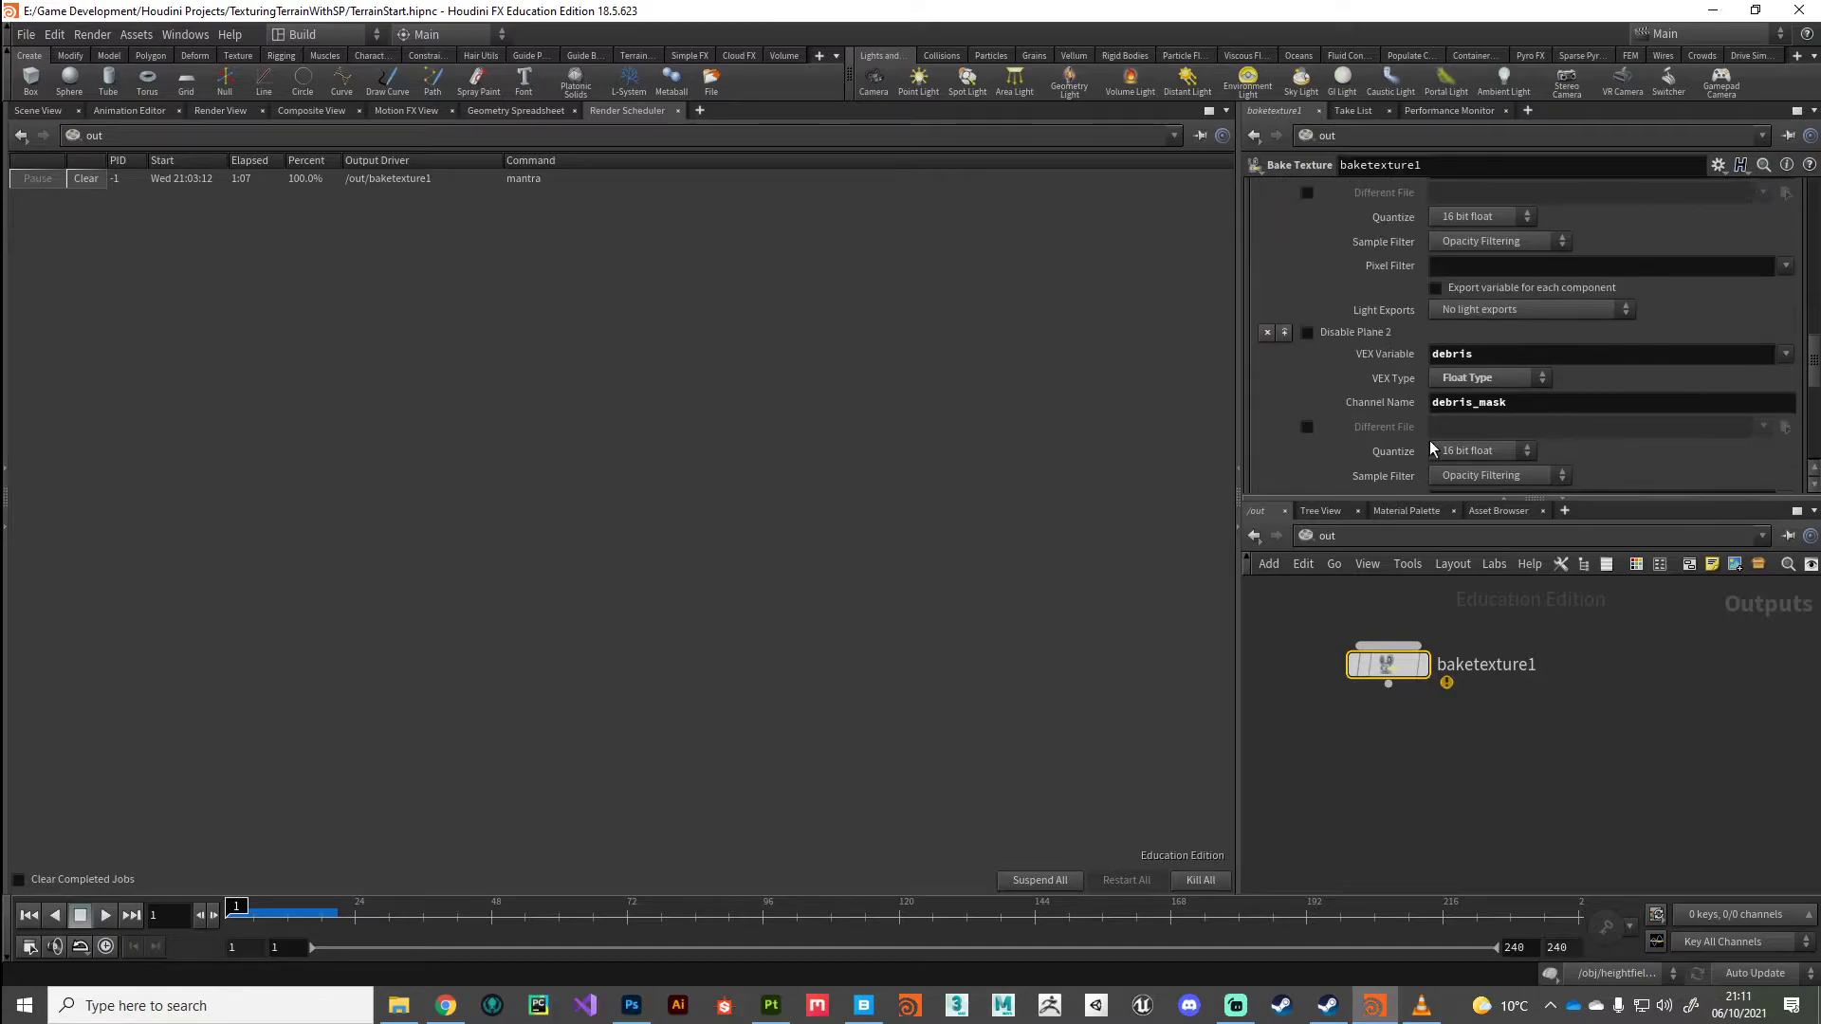
scroll(1430, 442, up, 1)
Return to /obj and view the heightfield terrain in the Scene View
click(1326, 536)
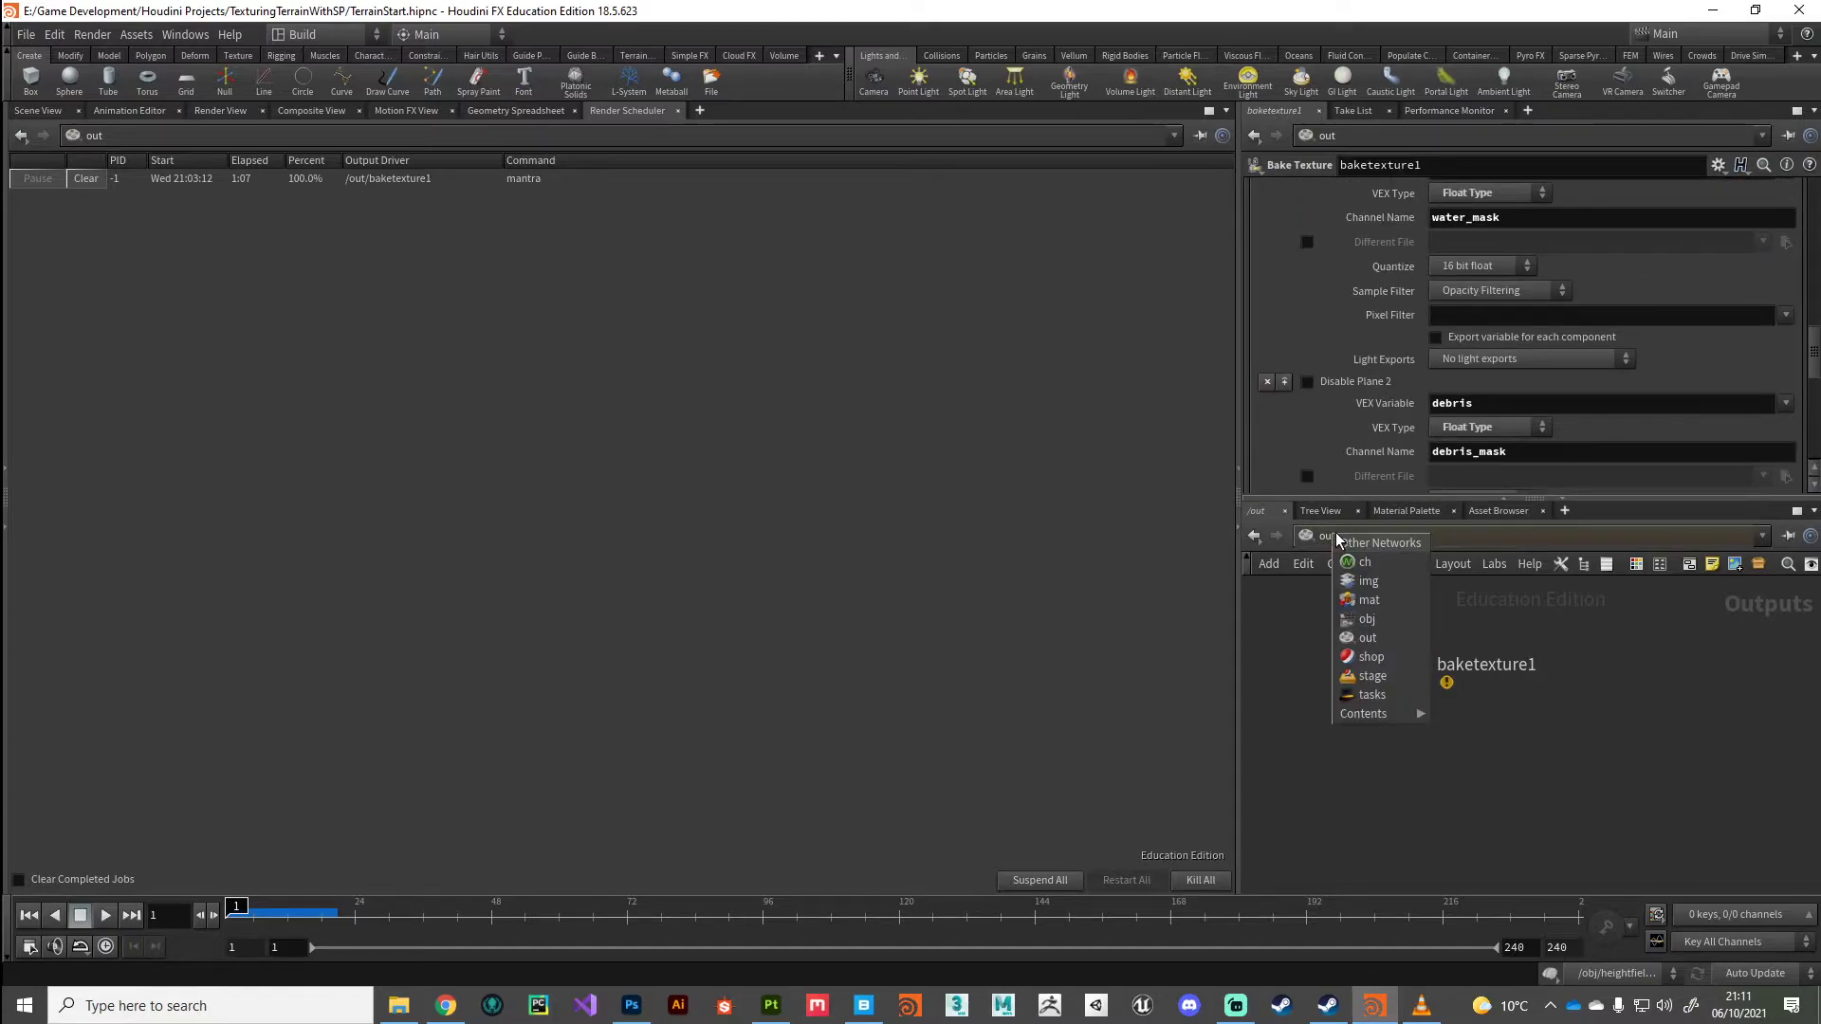
click(1356, 621)
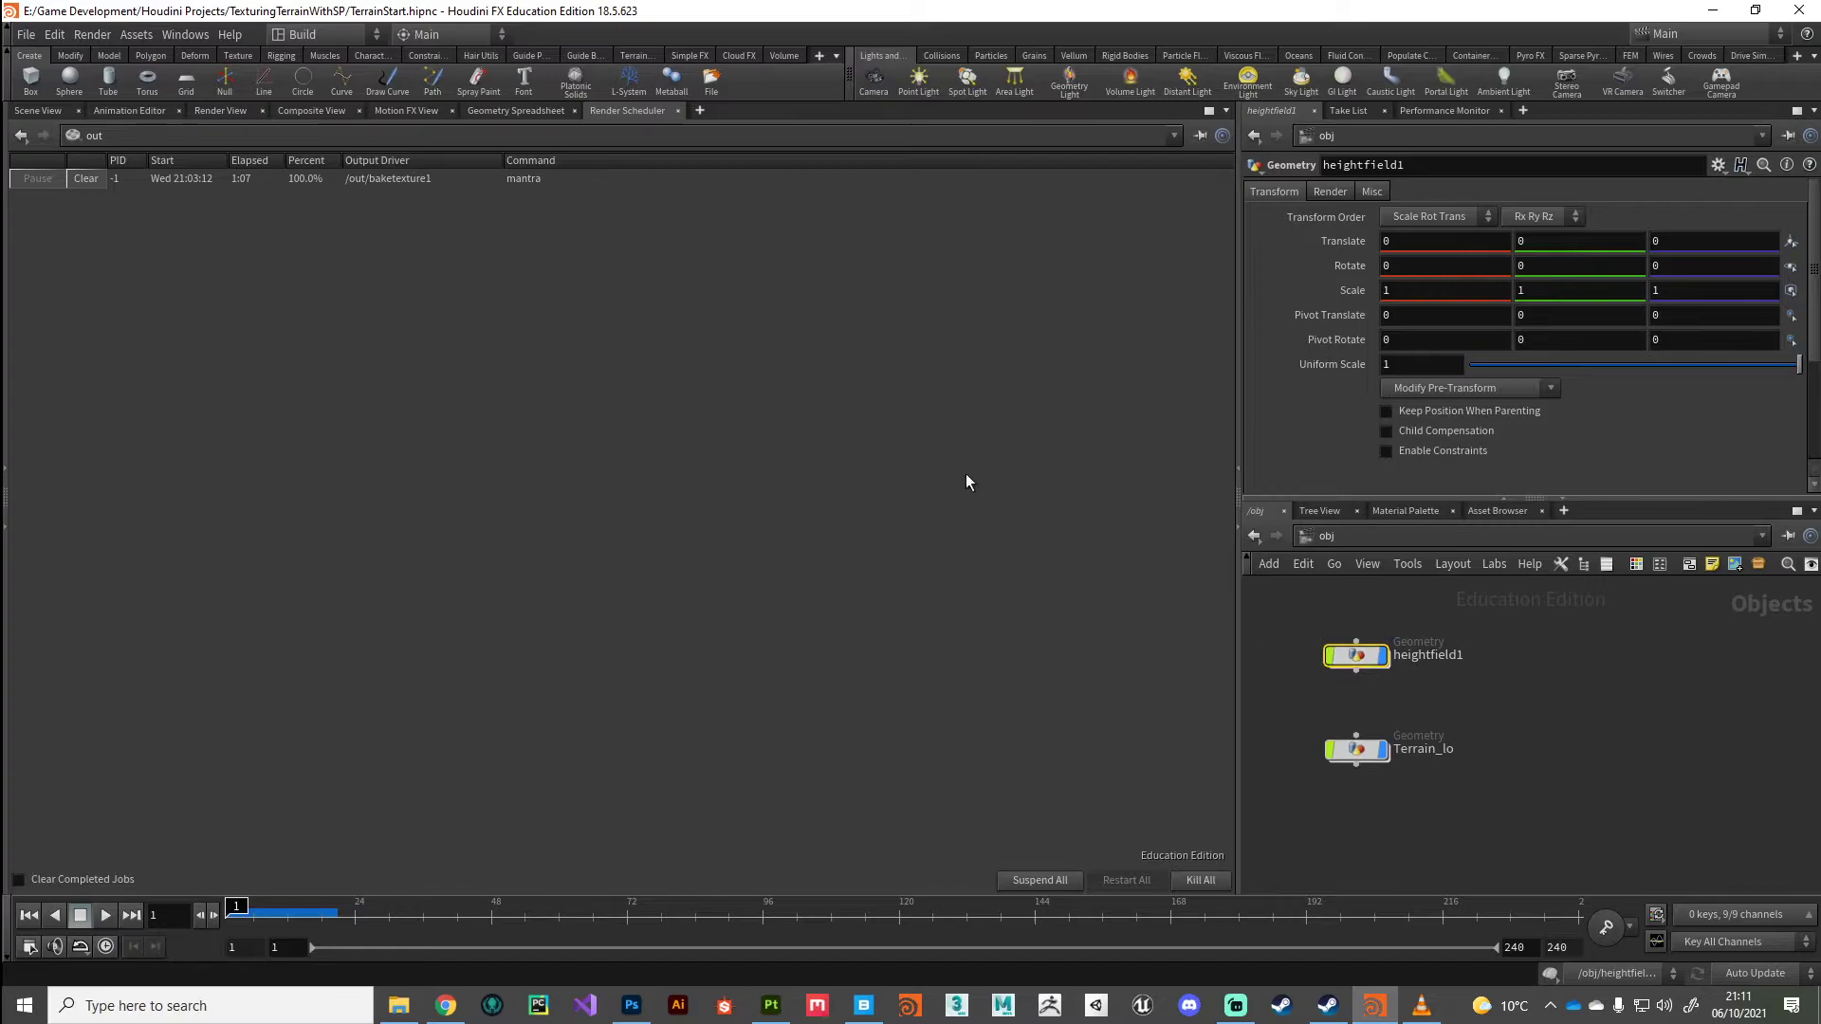
click(36, 110)
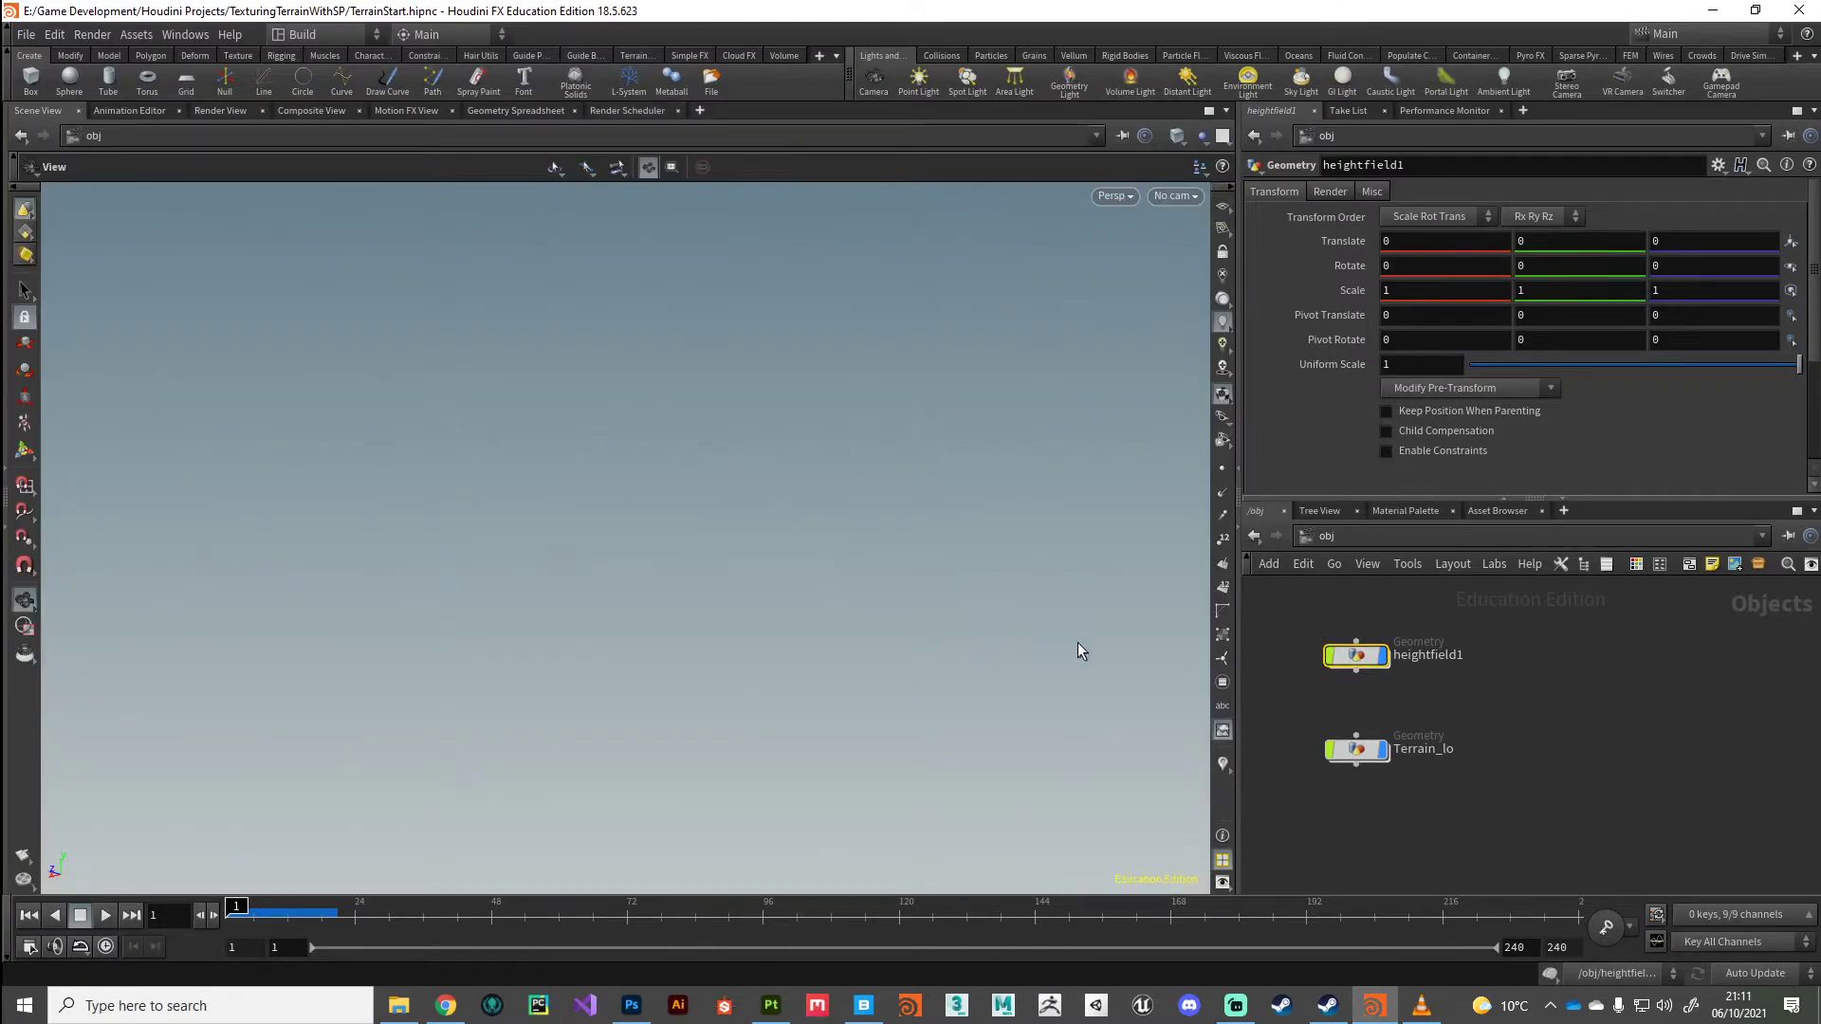
Drag the four water_mask tiles 1001–1004 from the masks folder into Substance Painter
click(773, 1007)
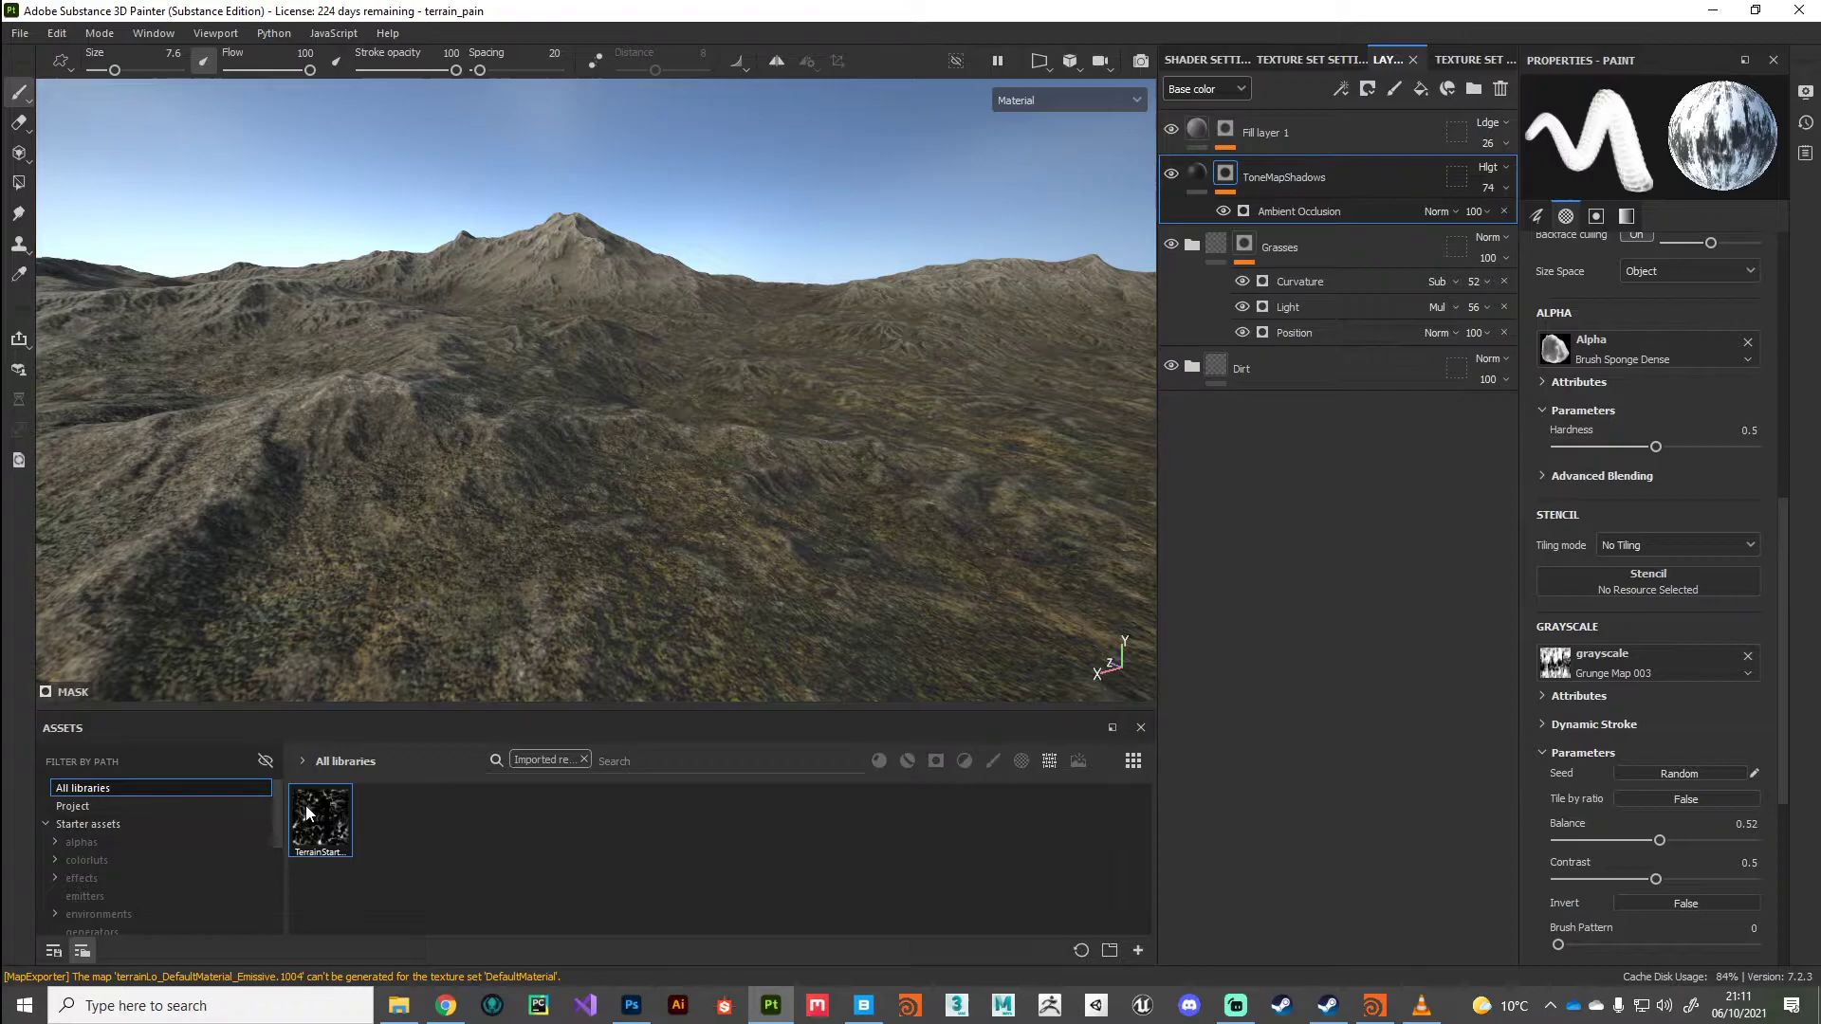
click(398, 1006)
mouse_move(645, 154)
mouse_down()
mouse_move(1042, 101)
mouse_move(1028, 89)
mouse_up()
click(1160, 664)
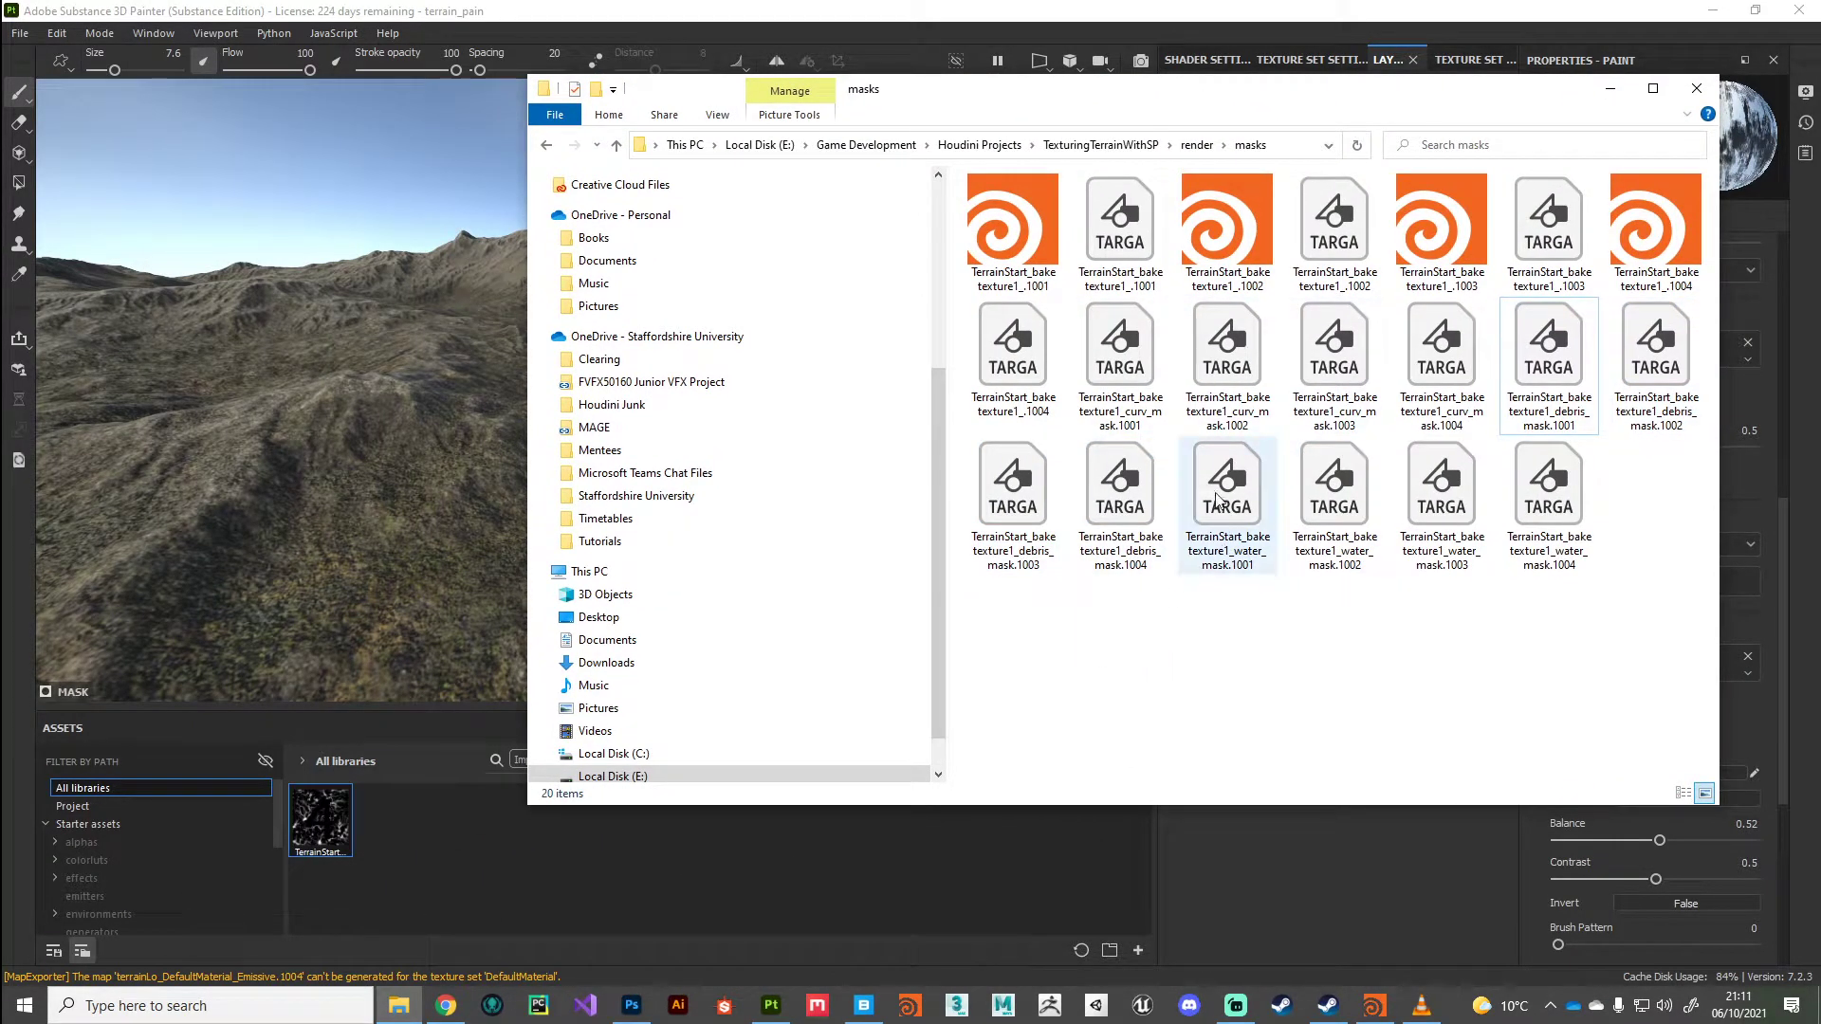
click(1228, 495)
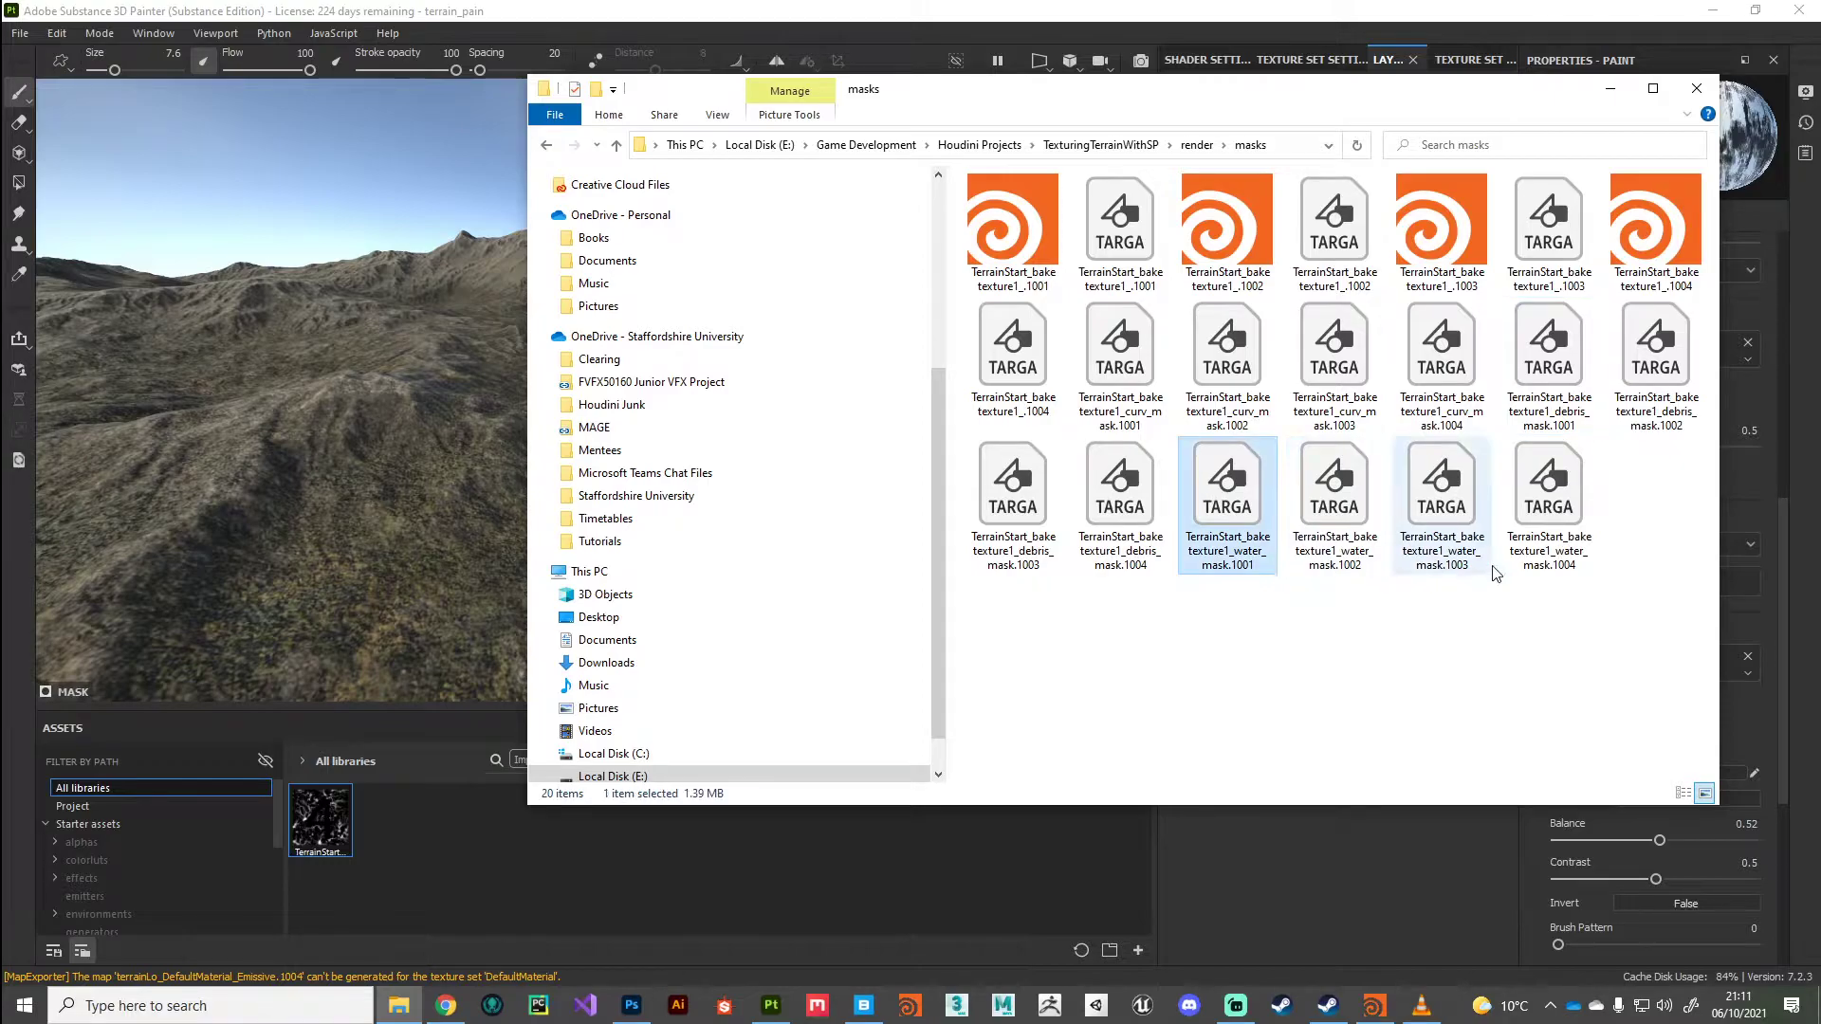
shift+click(1545, 512)
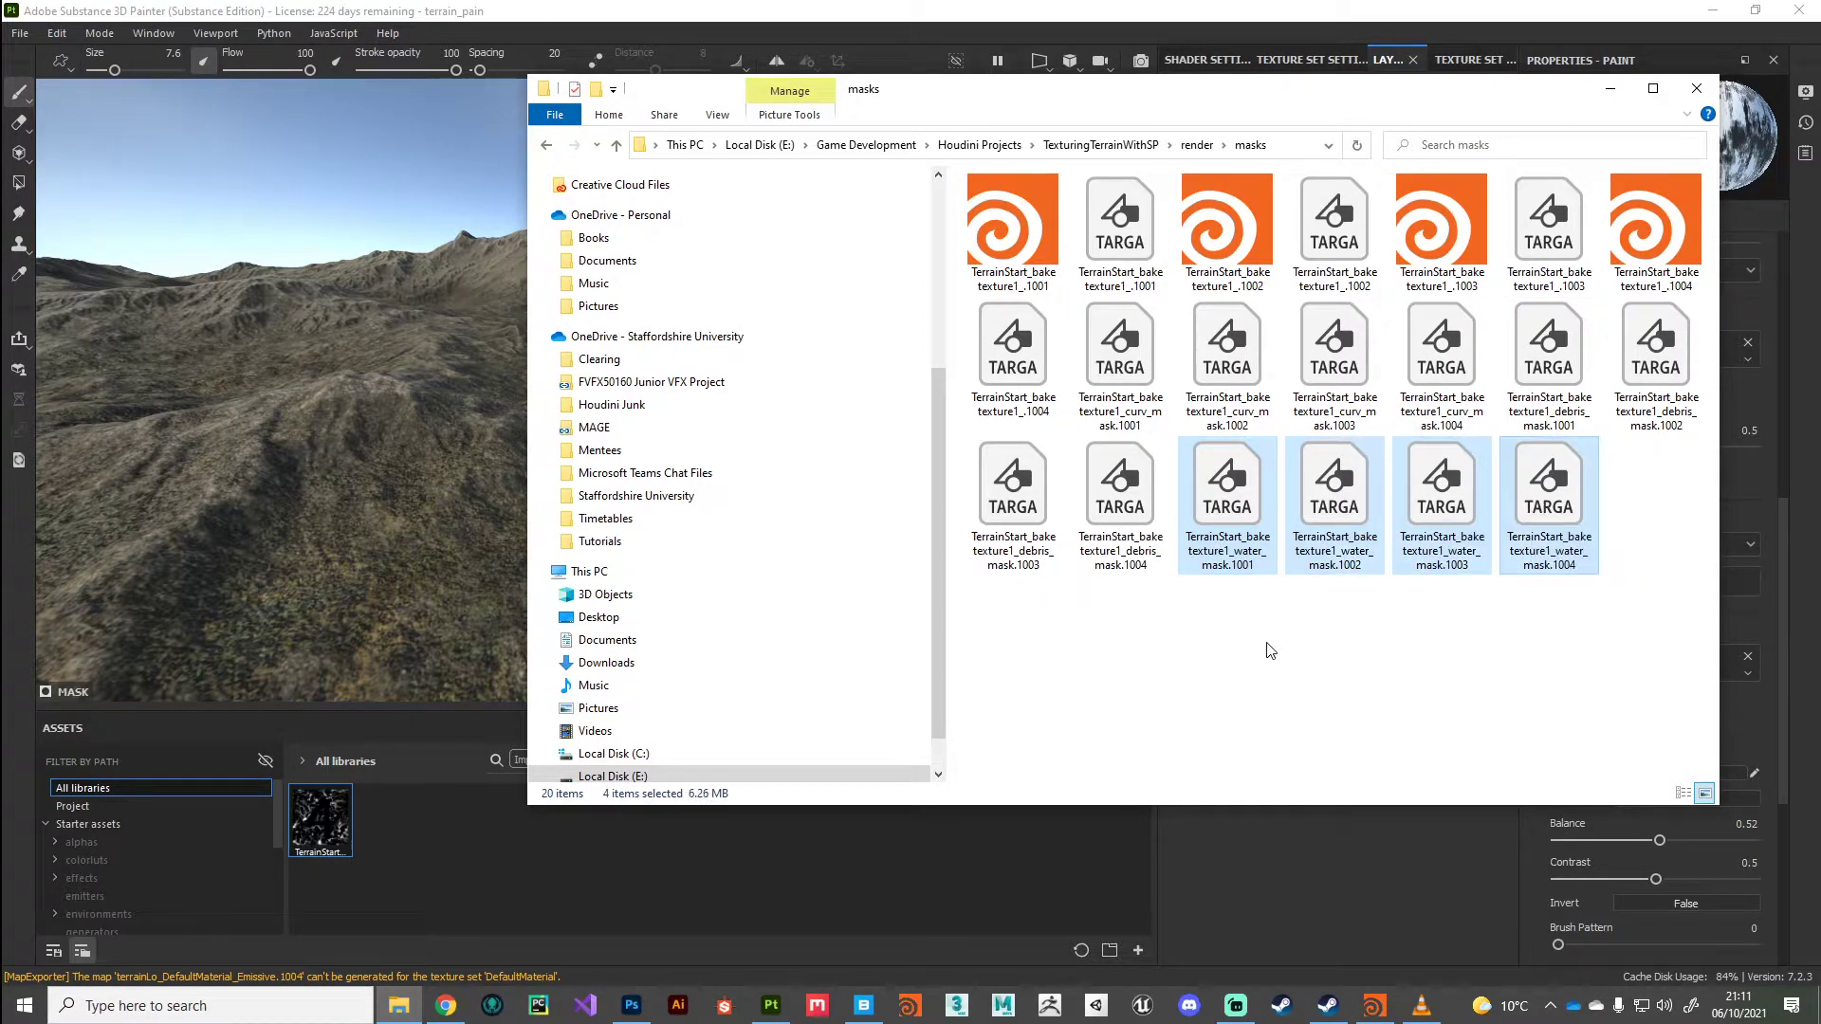
mouse_move(1238, 485)
mouse_down()
mouse_move(1204, 596)
mouse_move(492, 872)
mouse_up()
Import all four tiles as textures into the current session
click(1609, 88)
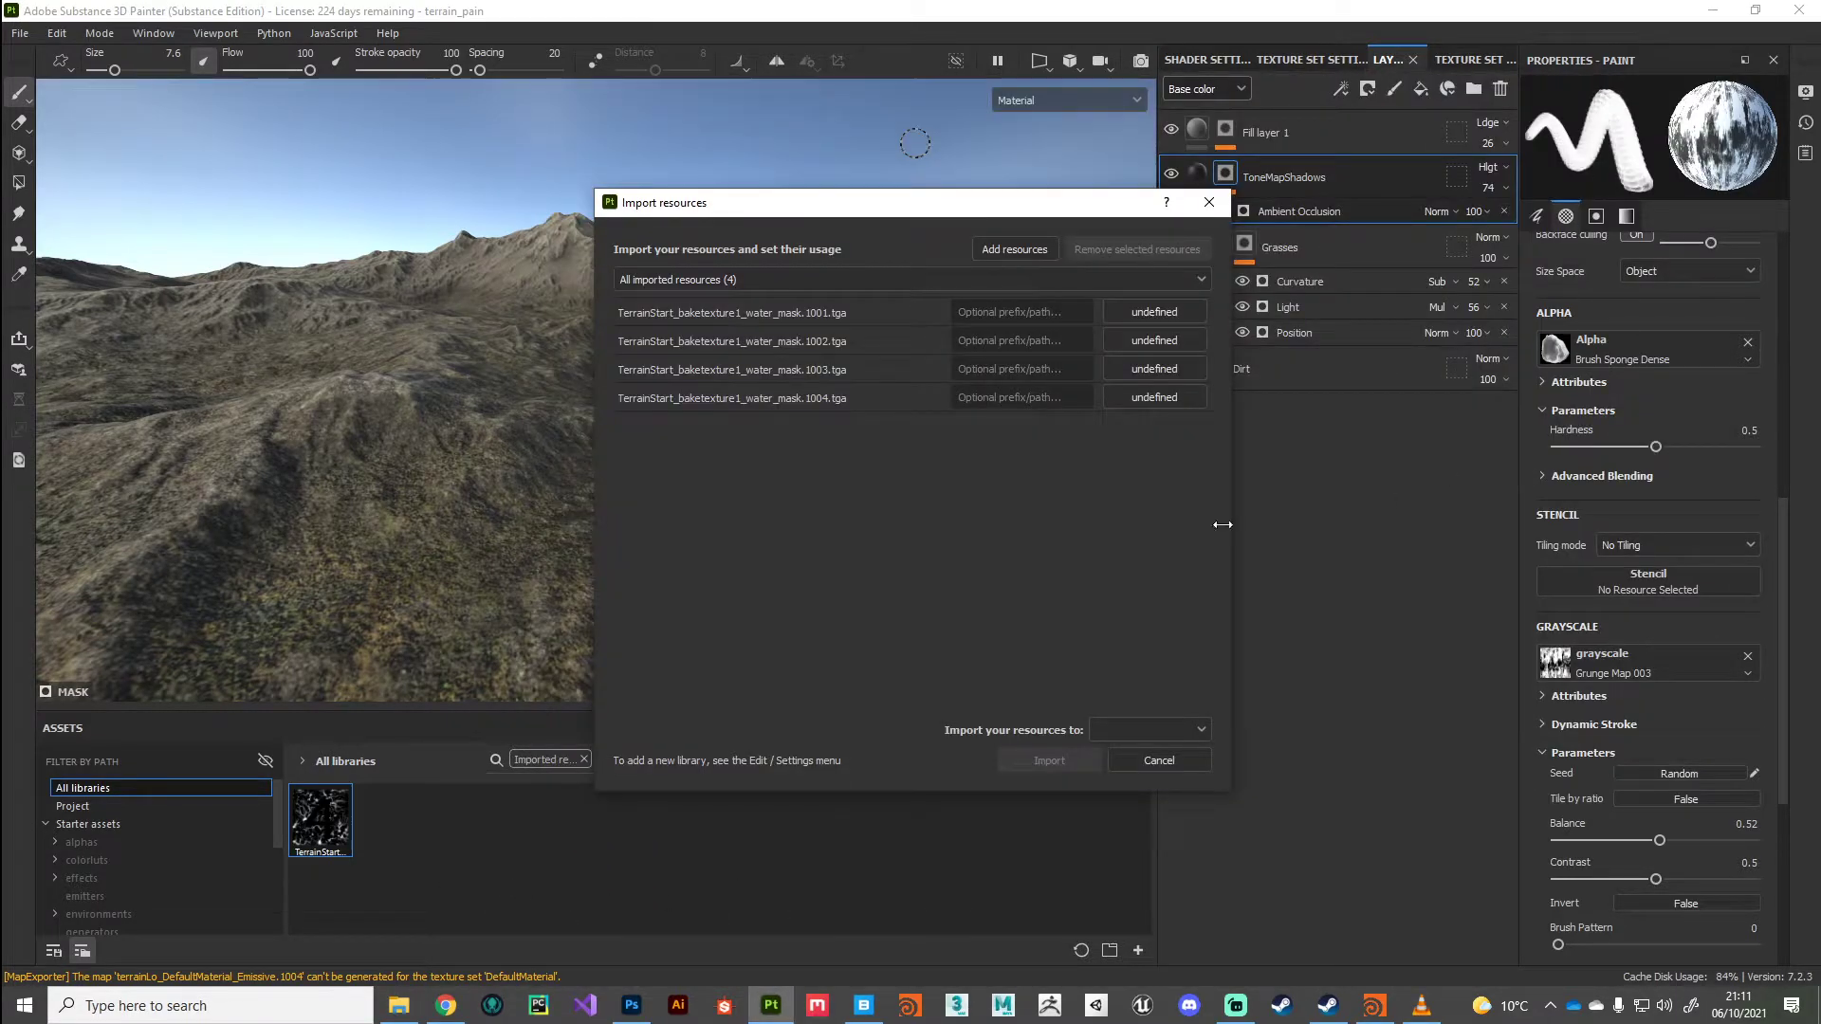
shift+click(765, 393)
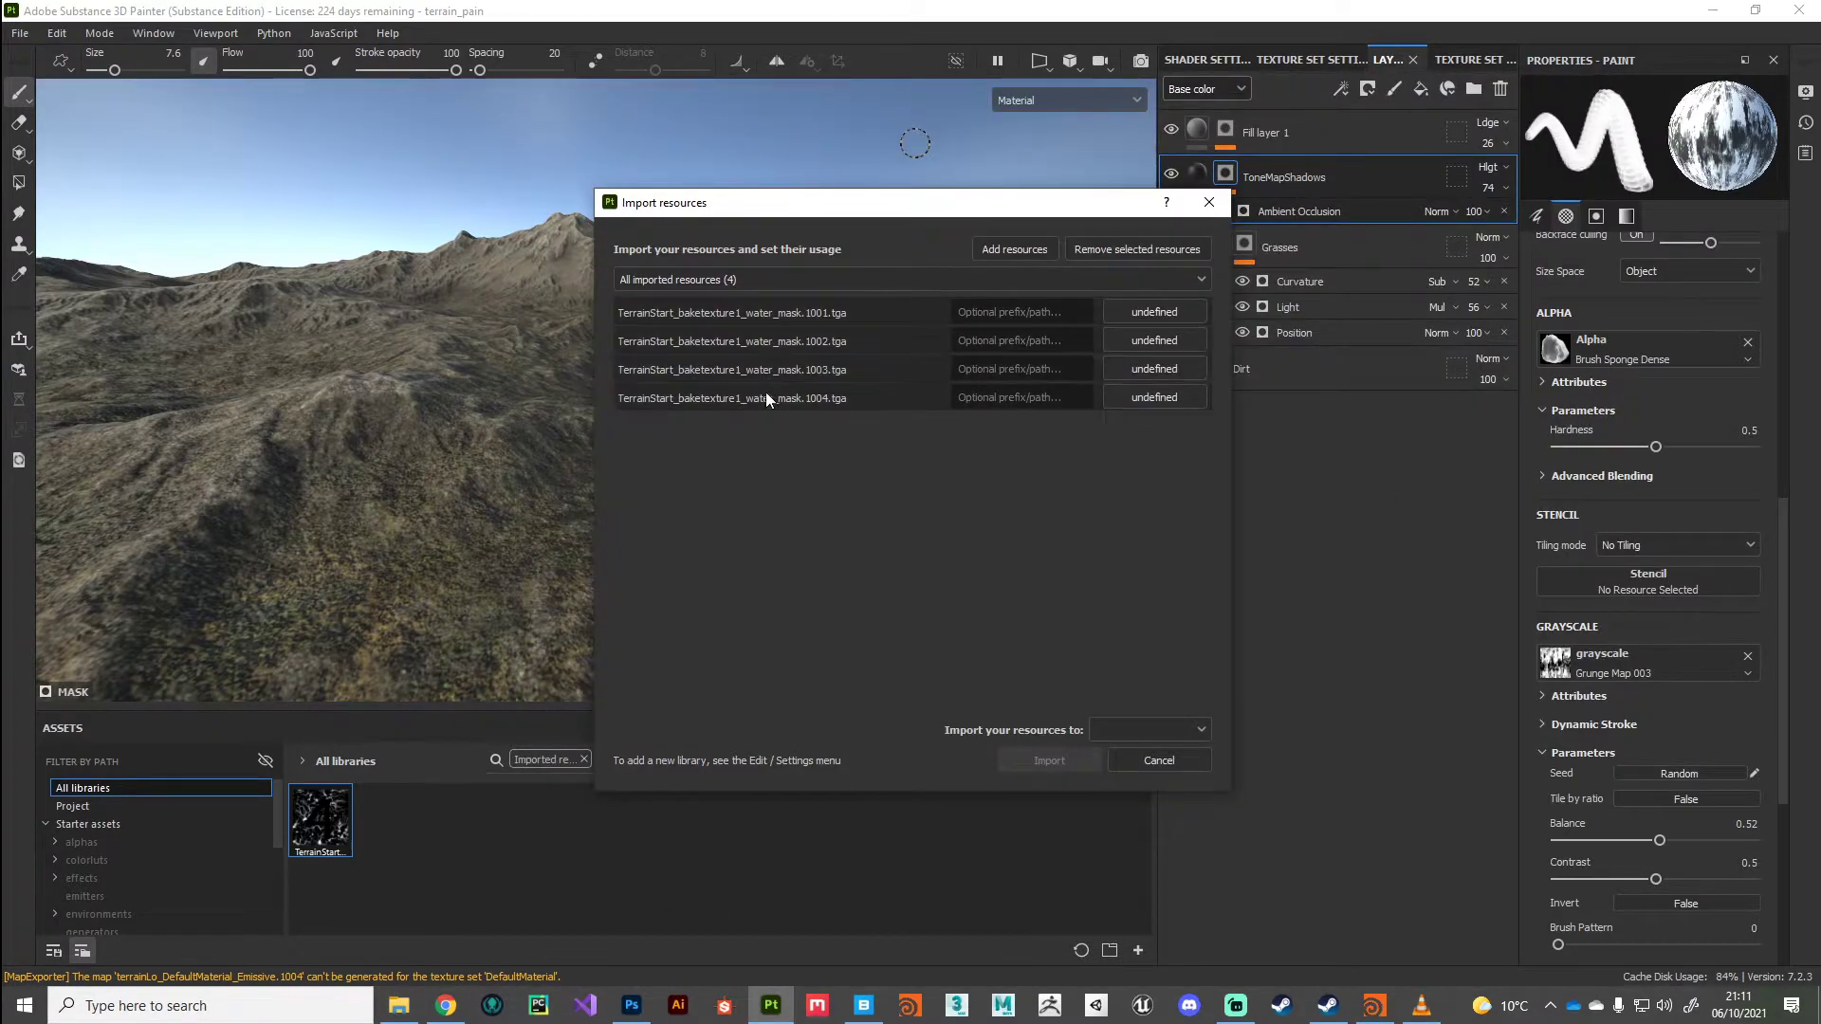
click(1131, 317)
click(1182, 381)
click(1102, 728)
click(1117, 749)
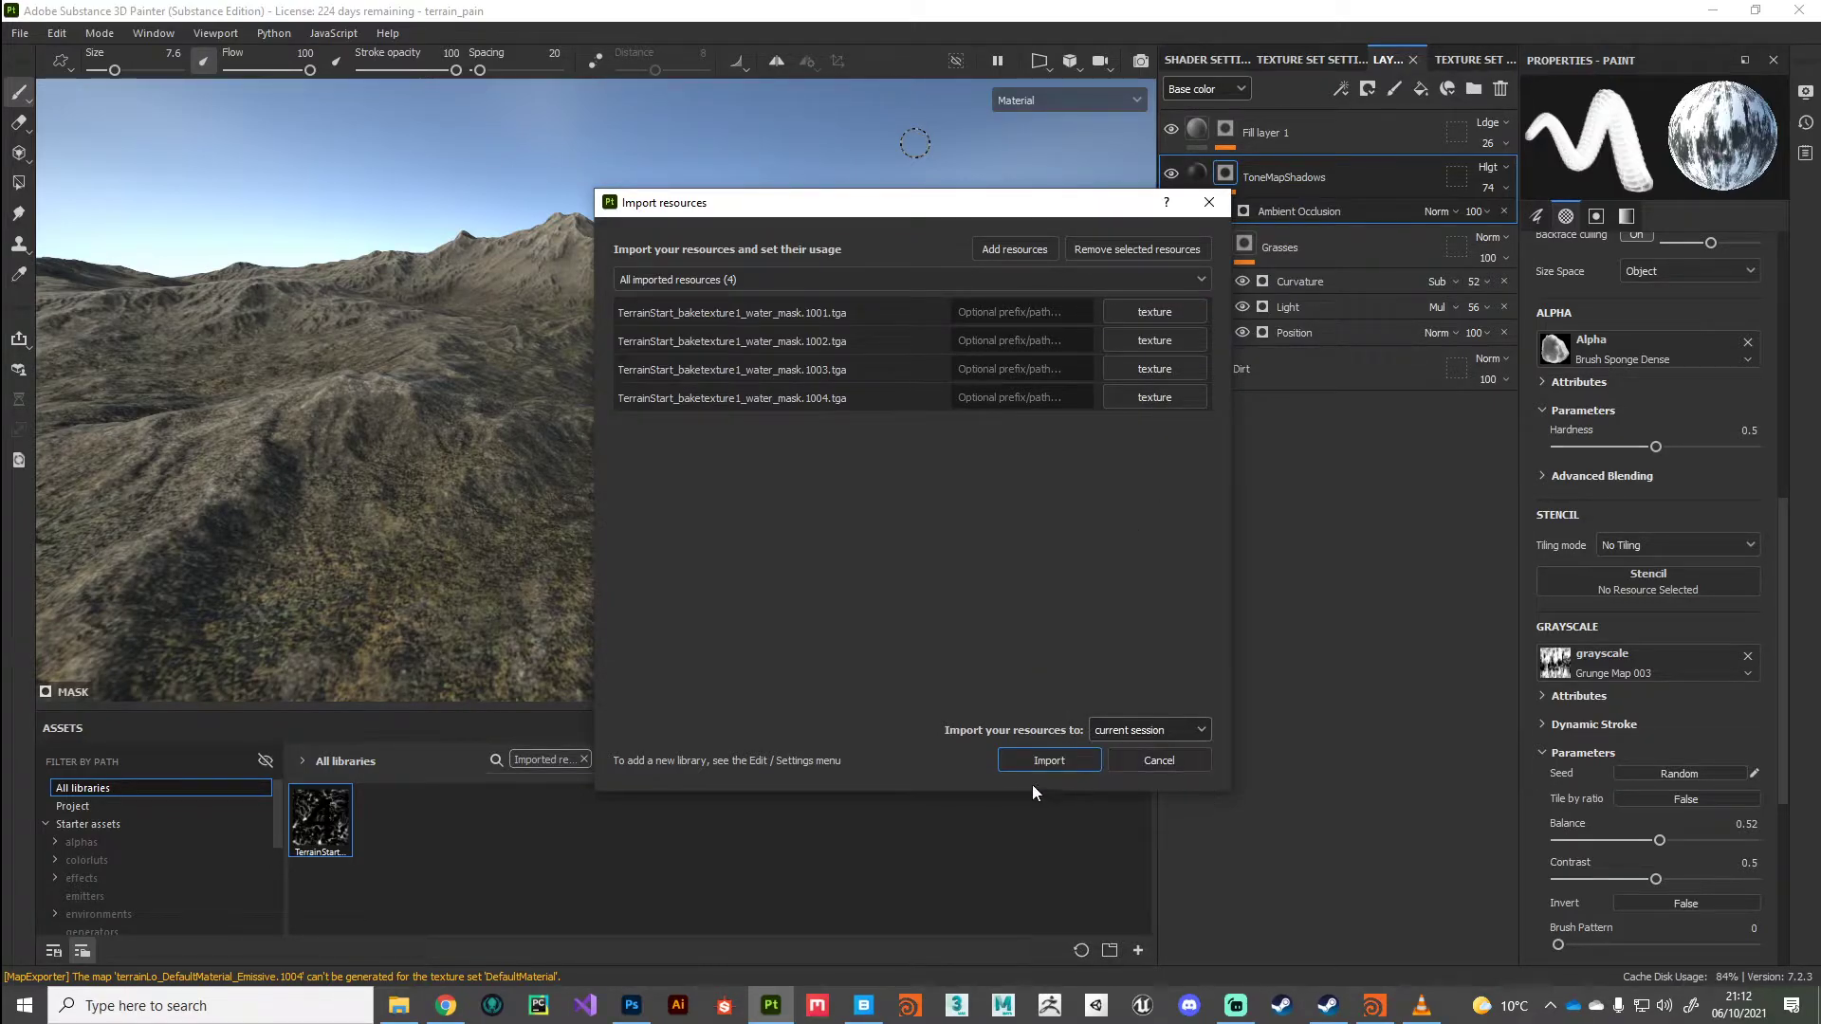
click(1044, 762)
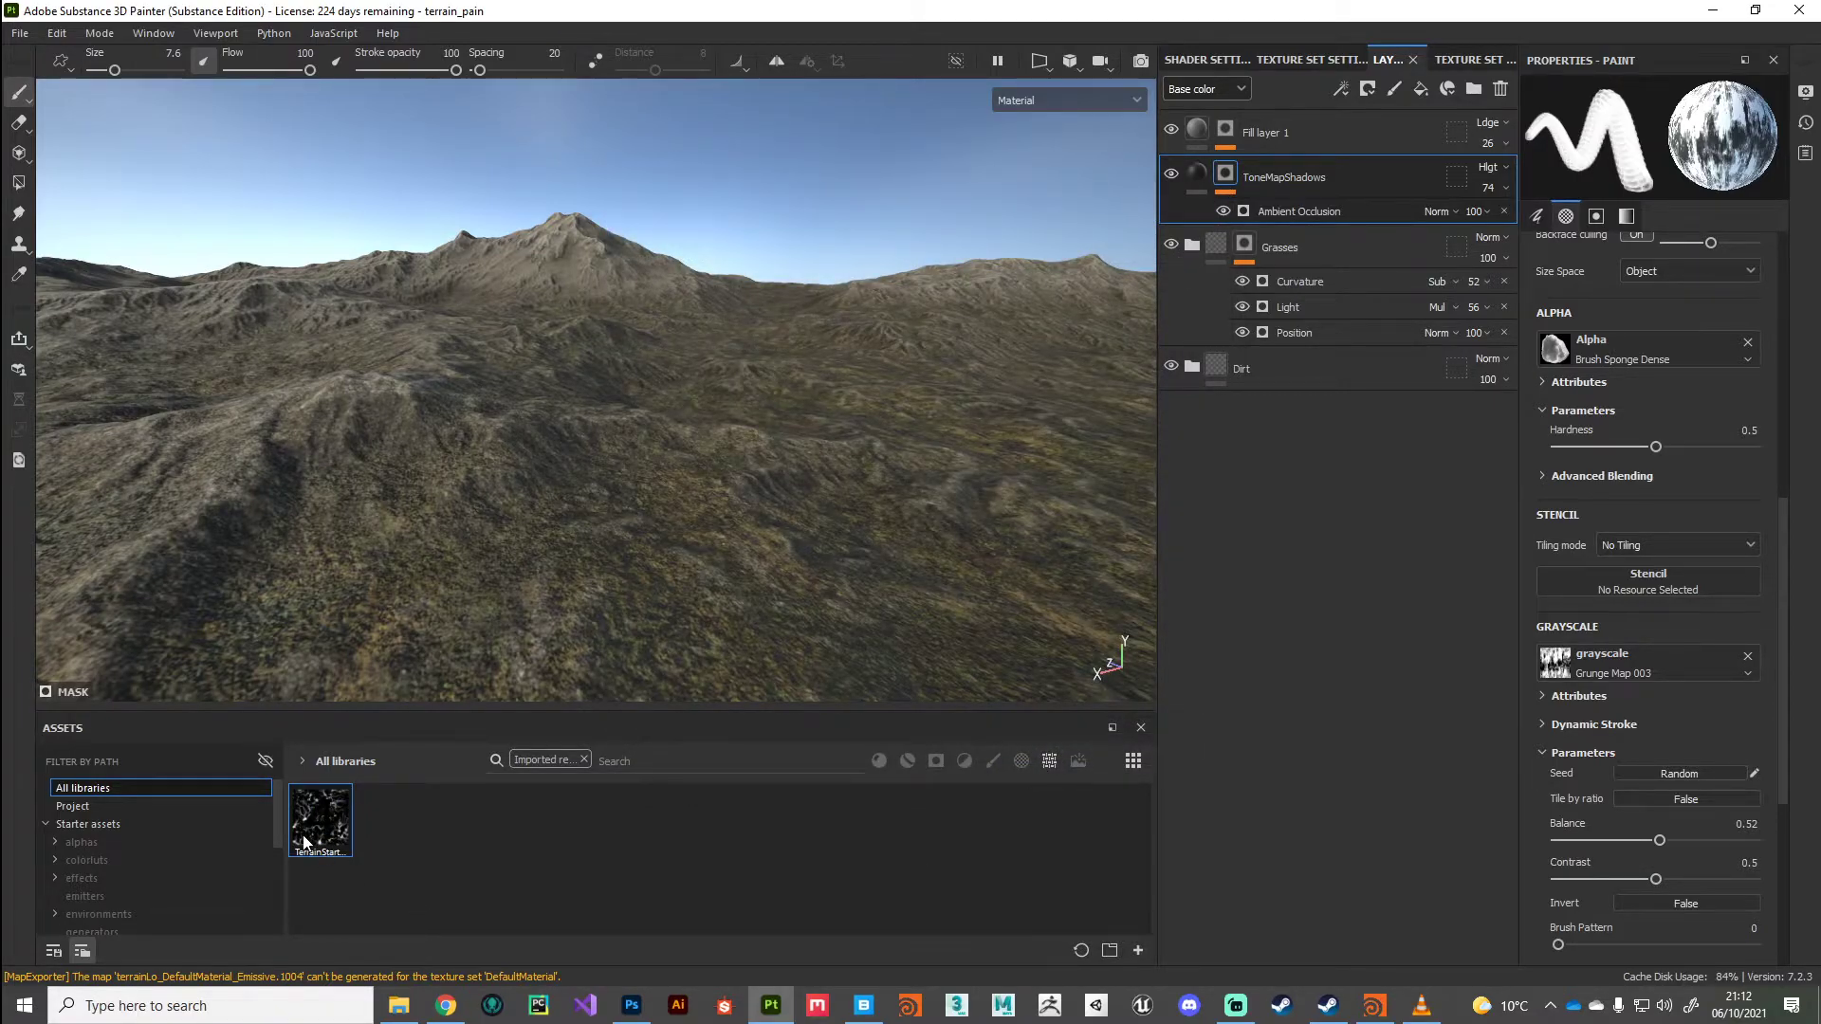
Add a fill layer with metal, nrm, scatt, trsl and height off, and give it a black mask
mouse_move(317, 841)
click(1198, 128)
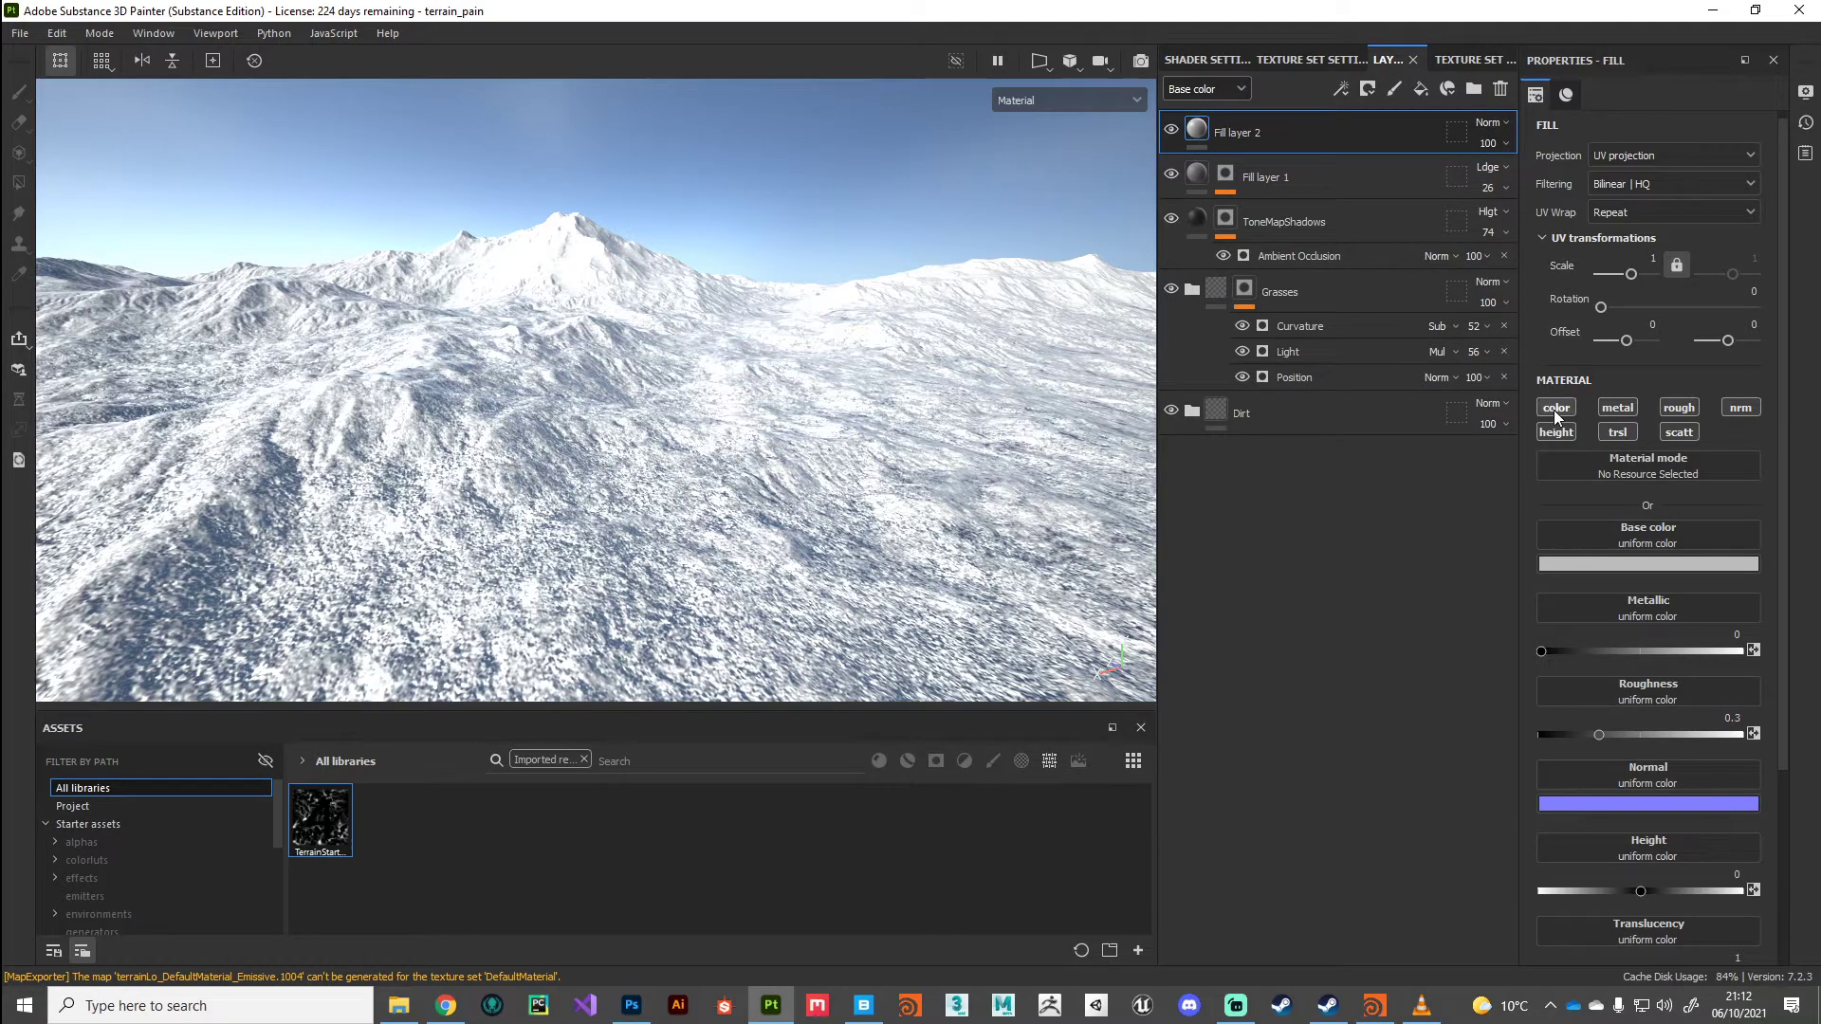
click(1618, 408)
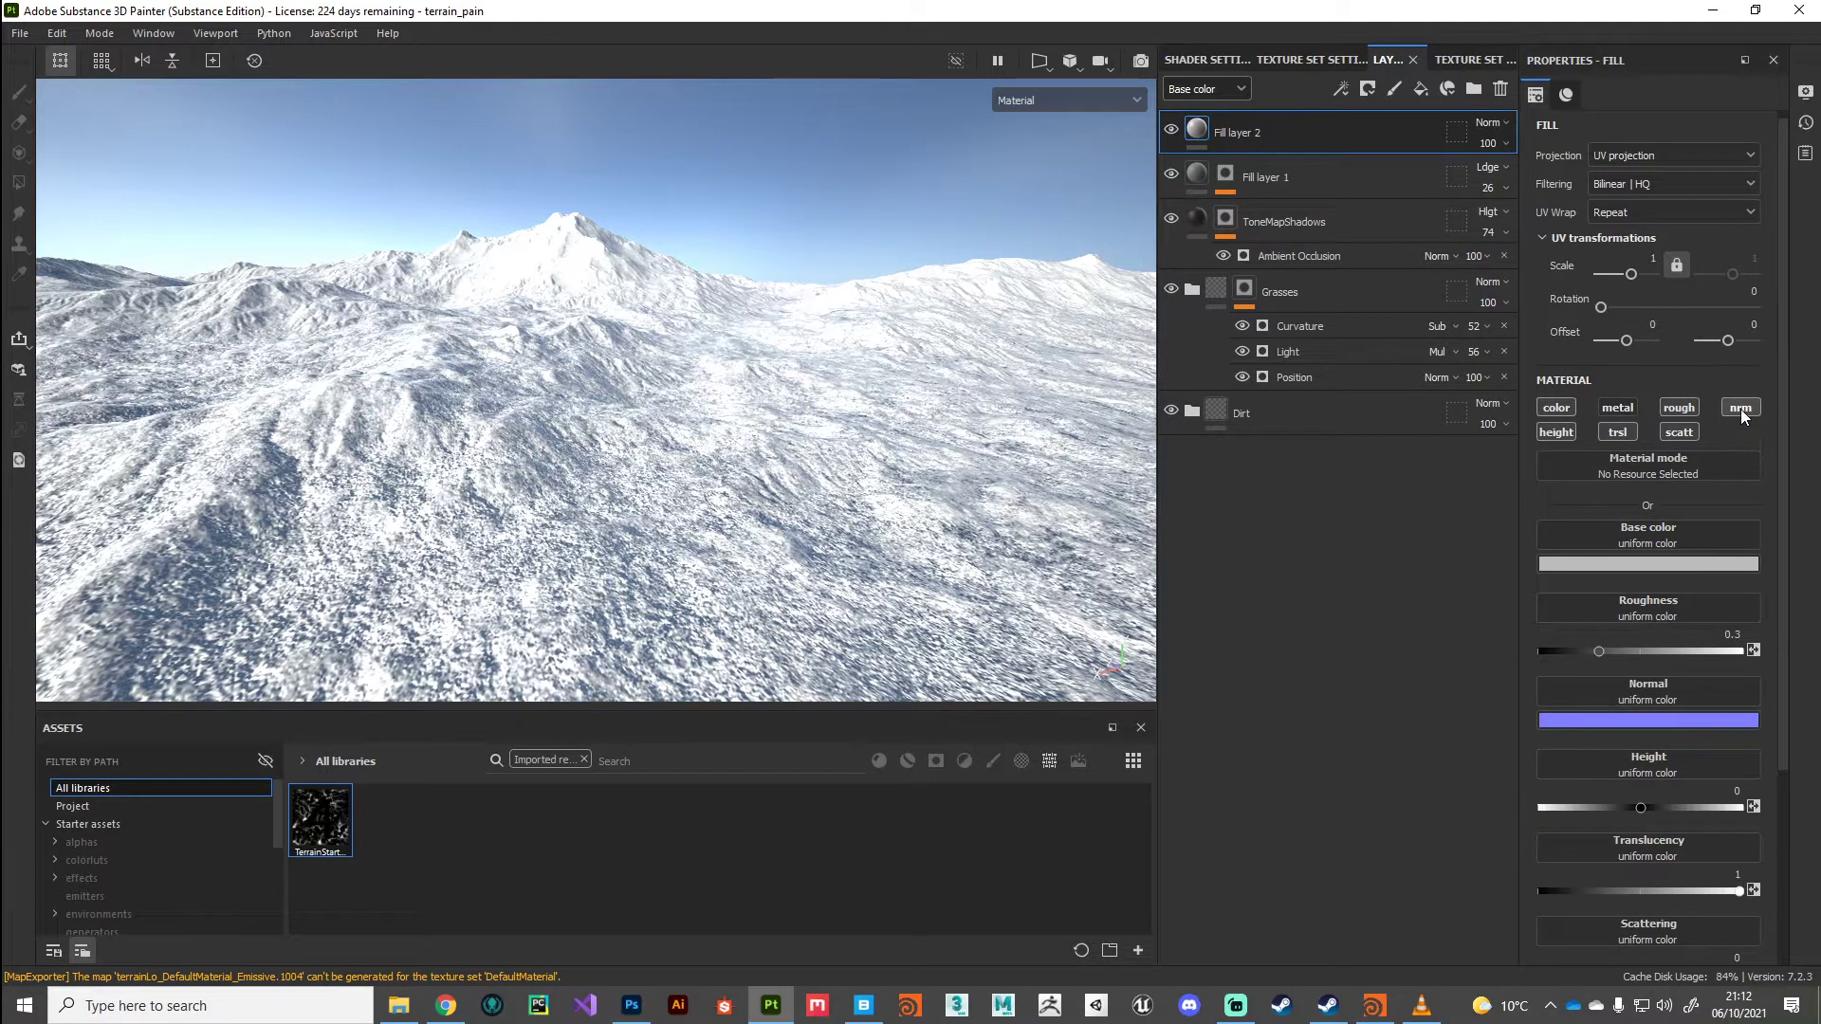
click(1739, 408)
click(1680, 433)
click(1615, 434)
click(1571, 430)
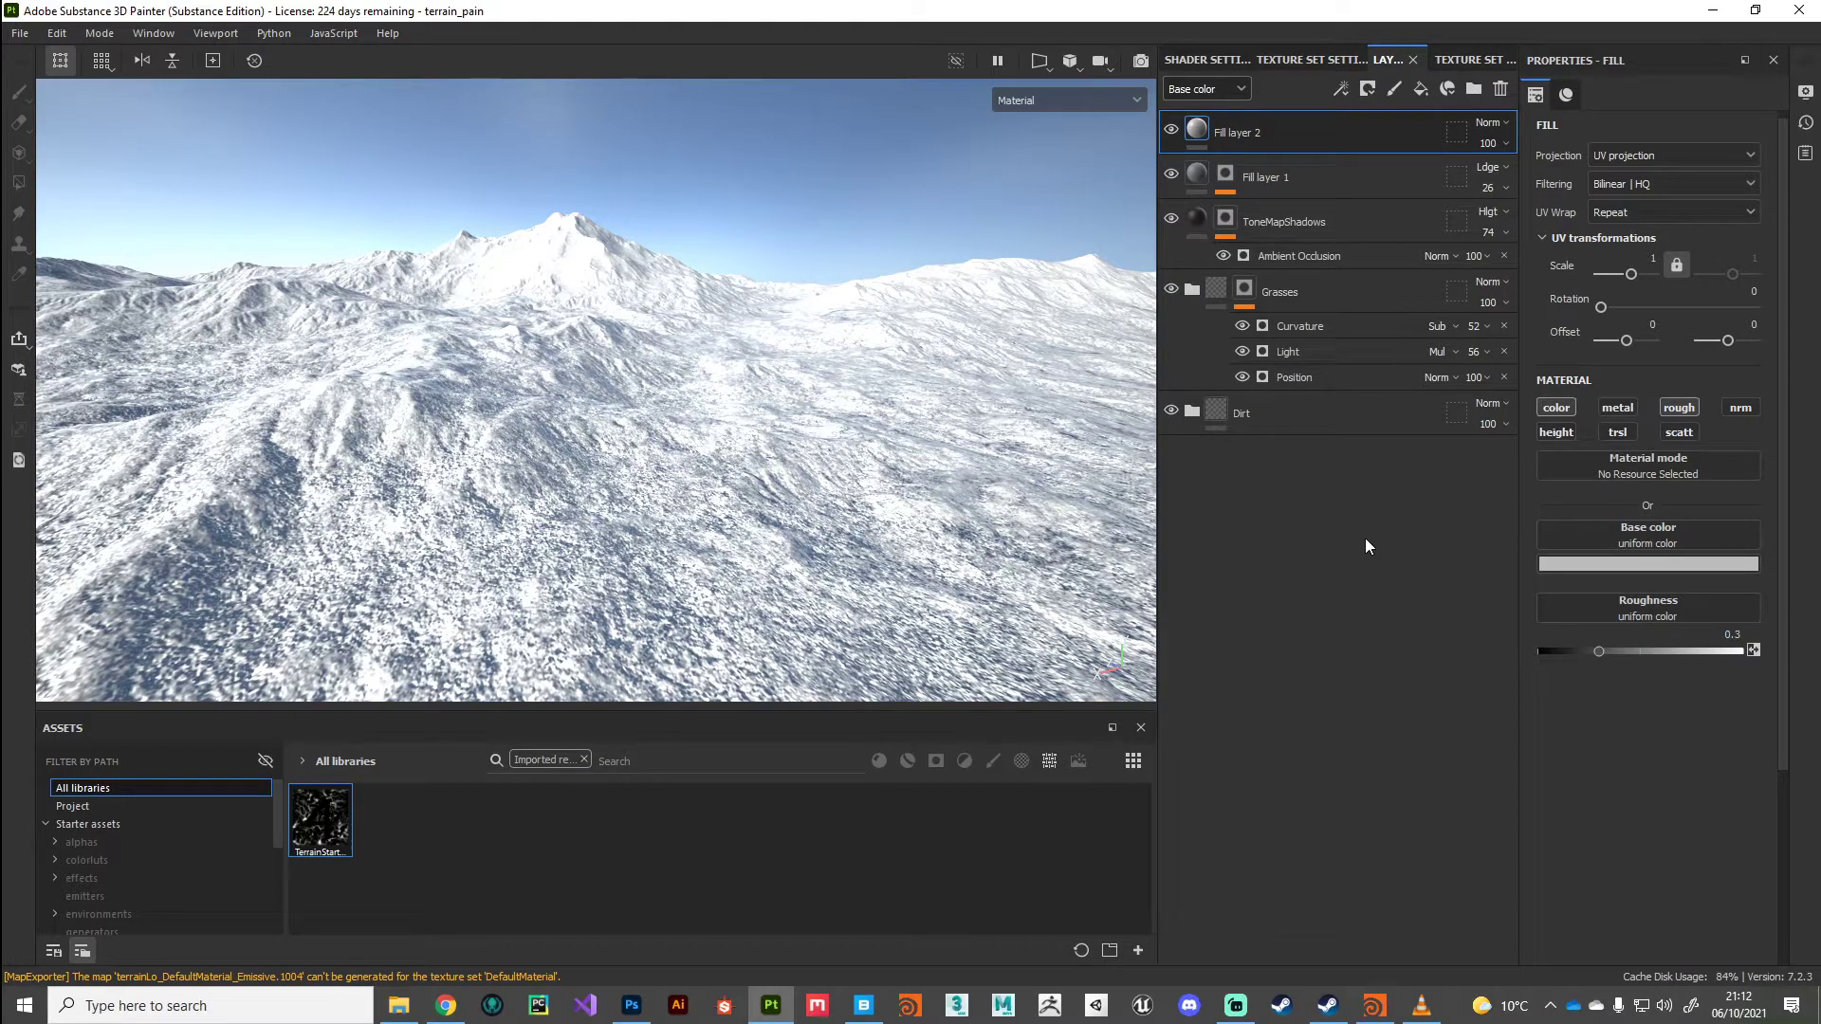
right_click(1242, 137)
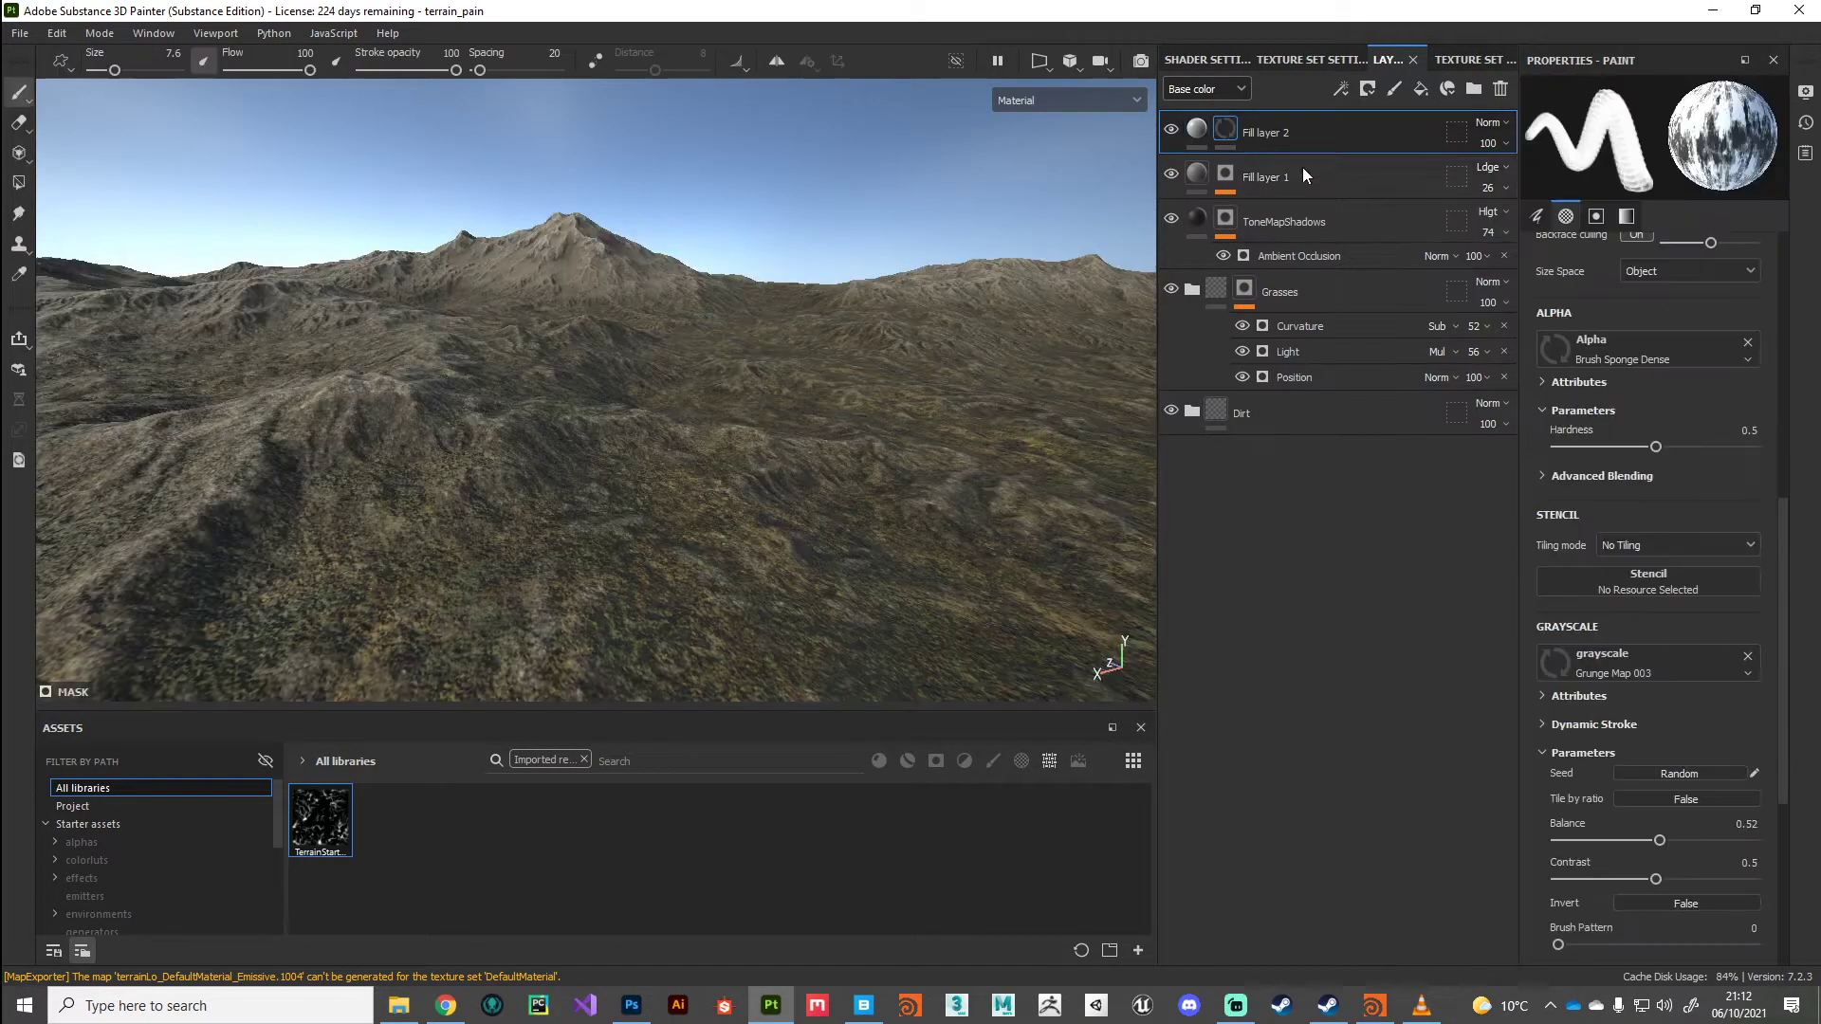
click(1300, 167)
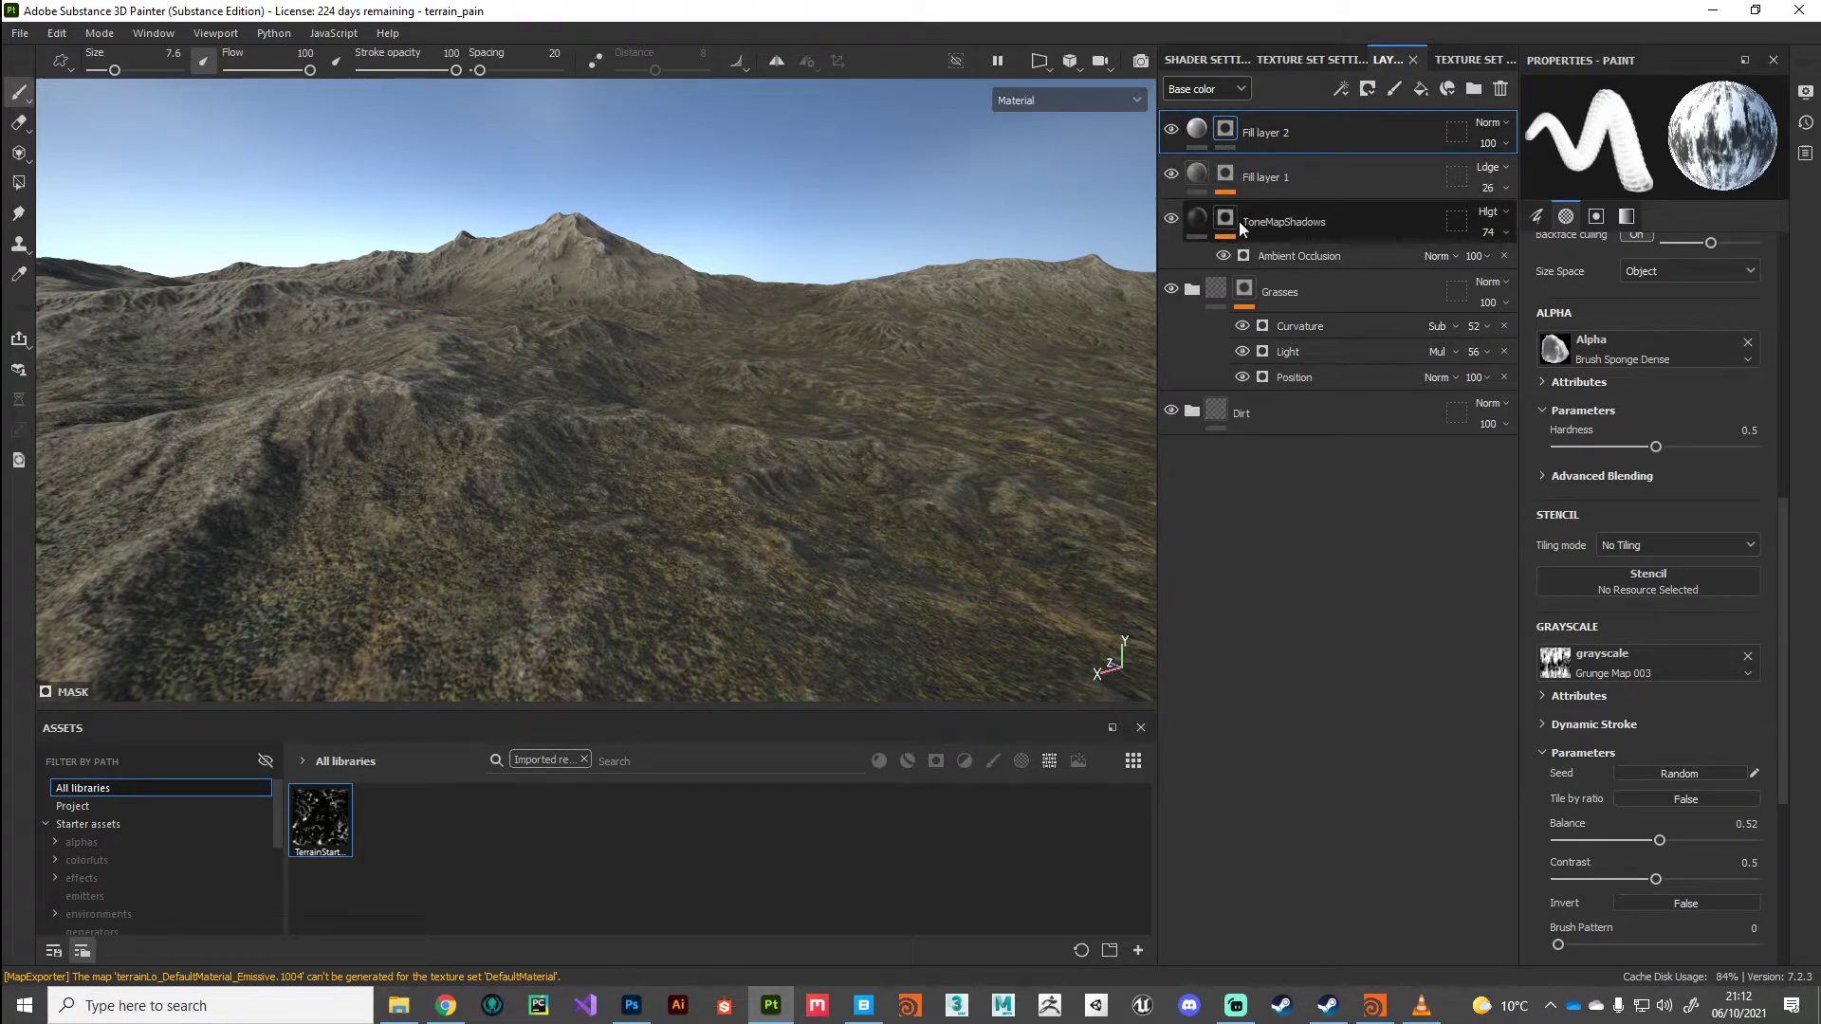
Add a fill inside Fill layer 2's mask and plug the water_mask texture into its grayscale slot
right_click(1226, 129)
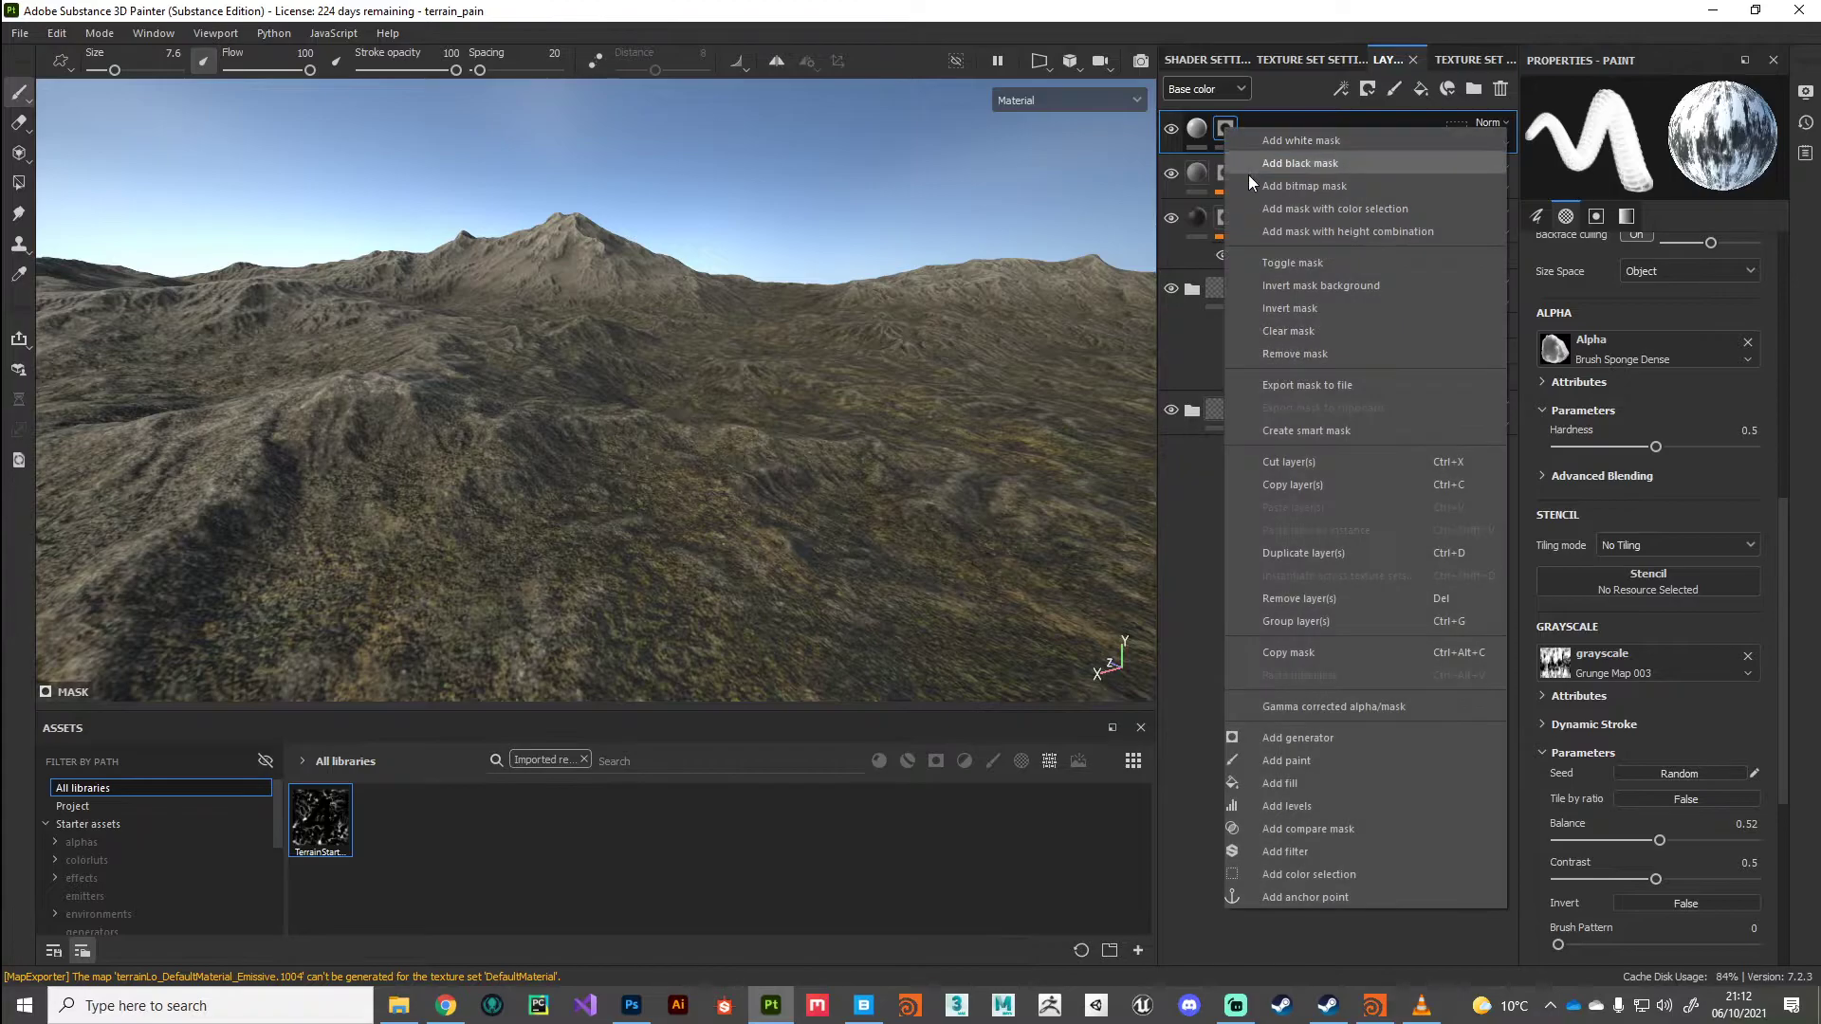
click(1287, 785)
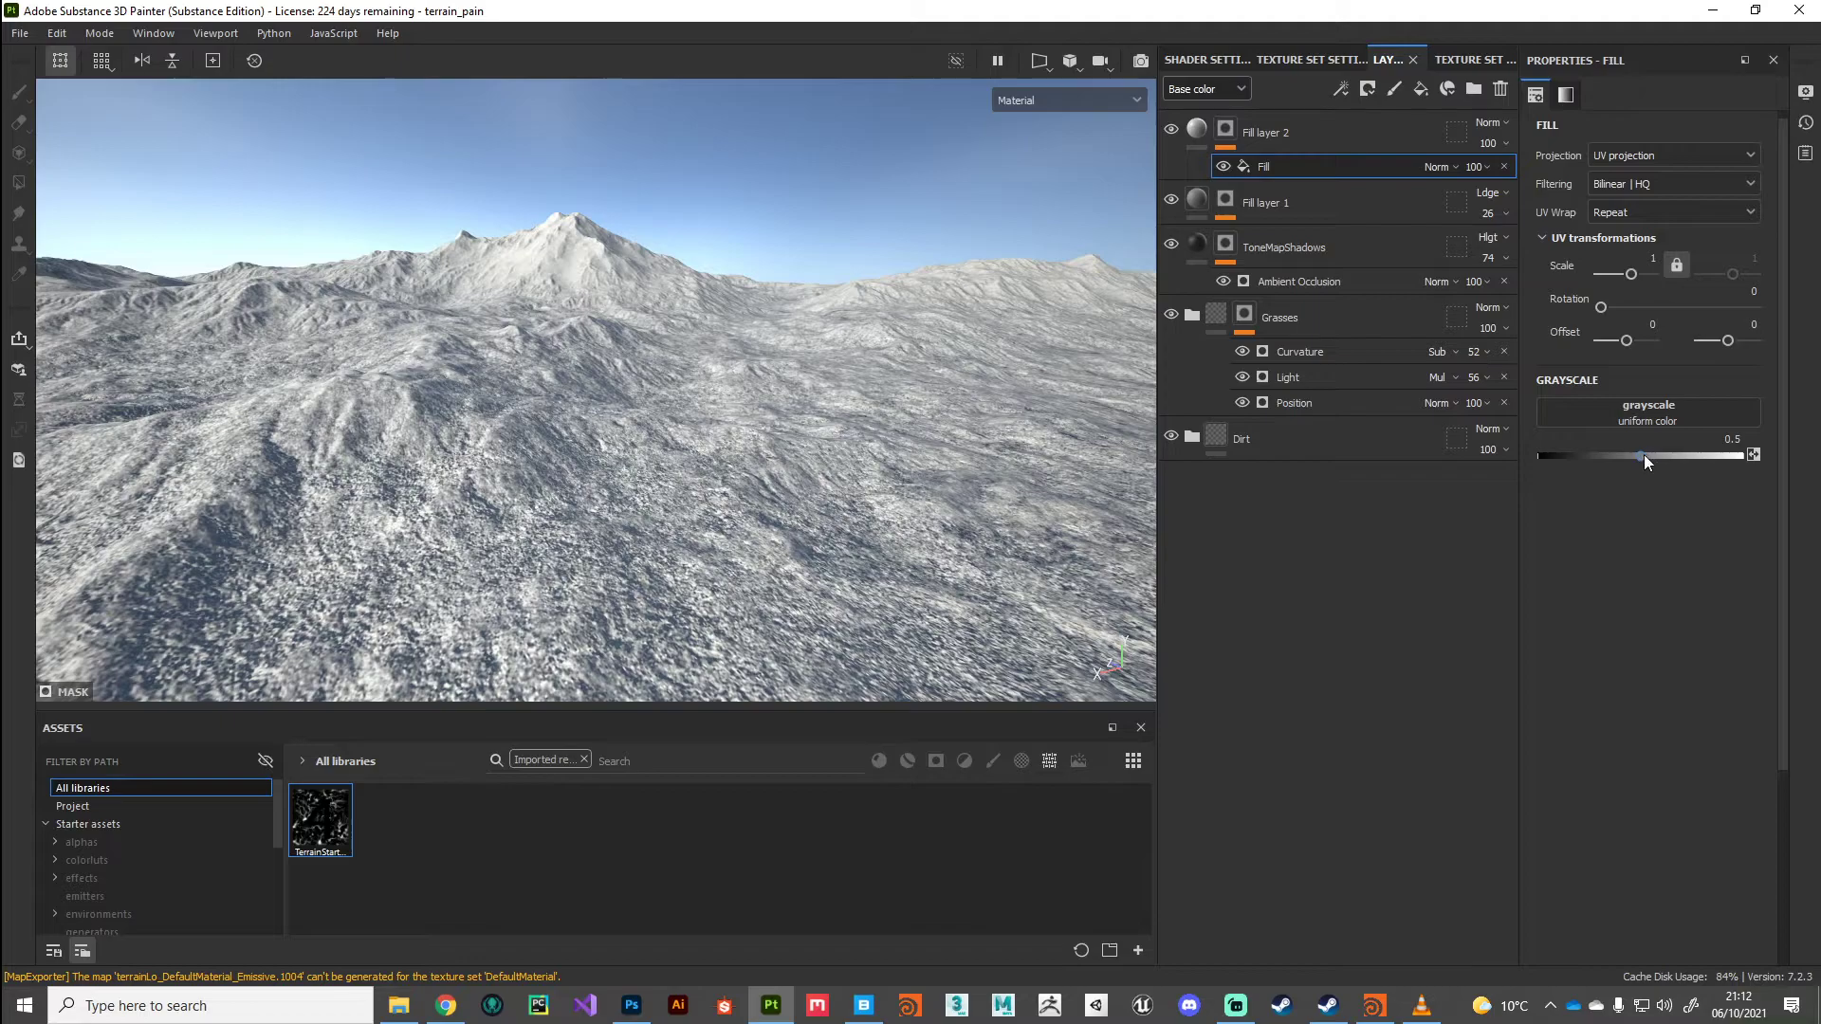
drag(1644, 455, 1609, 496)
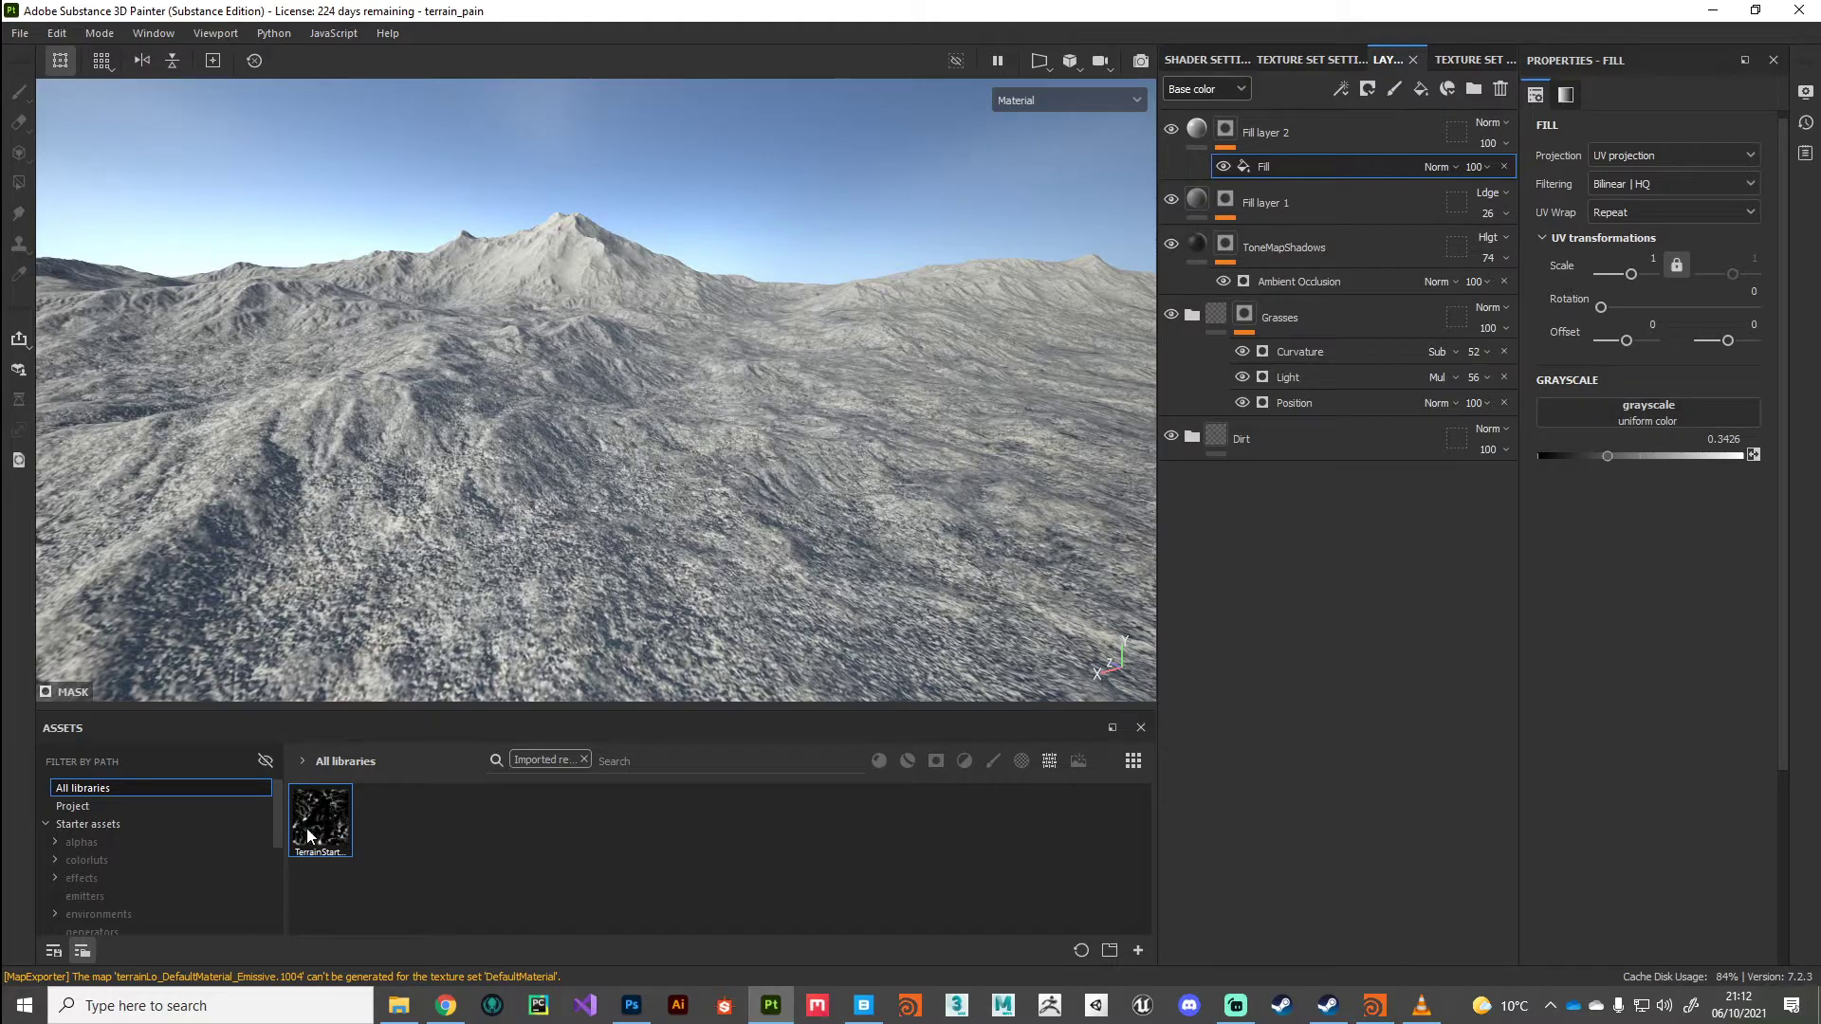
drag(311, 834, 1597, 415)
alt+drag(624, 584, 812, 550)
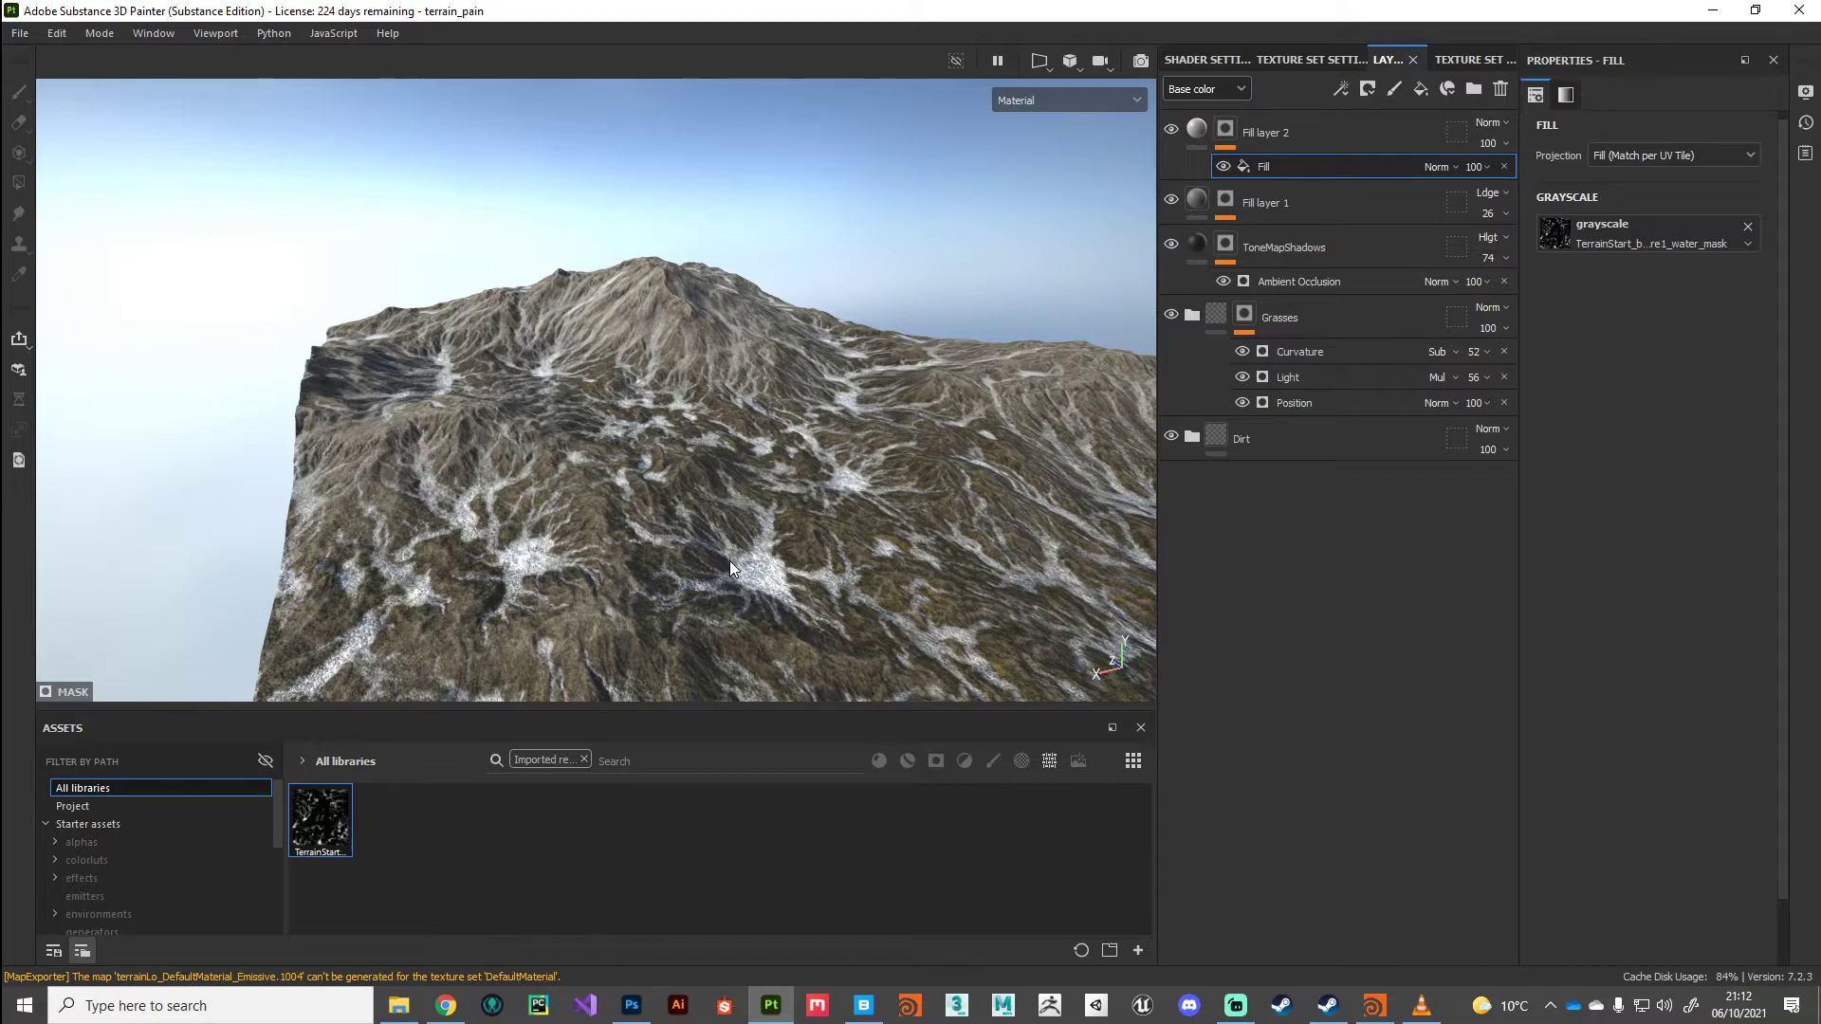
alt+drag(833, 584, 760, 571)
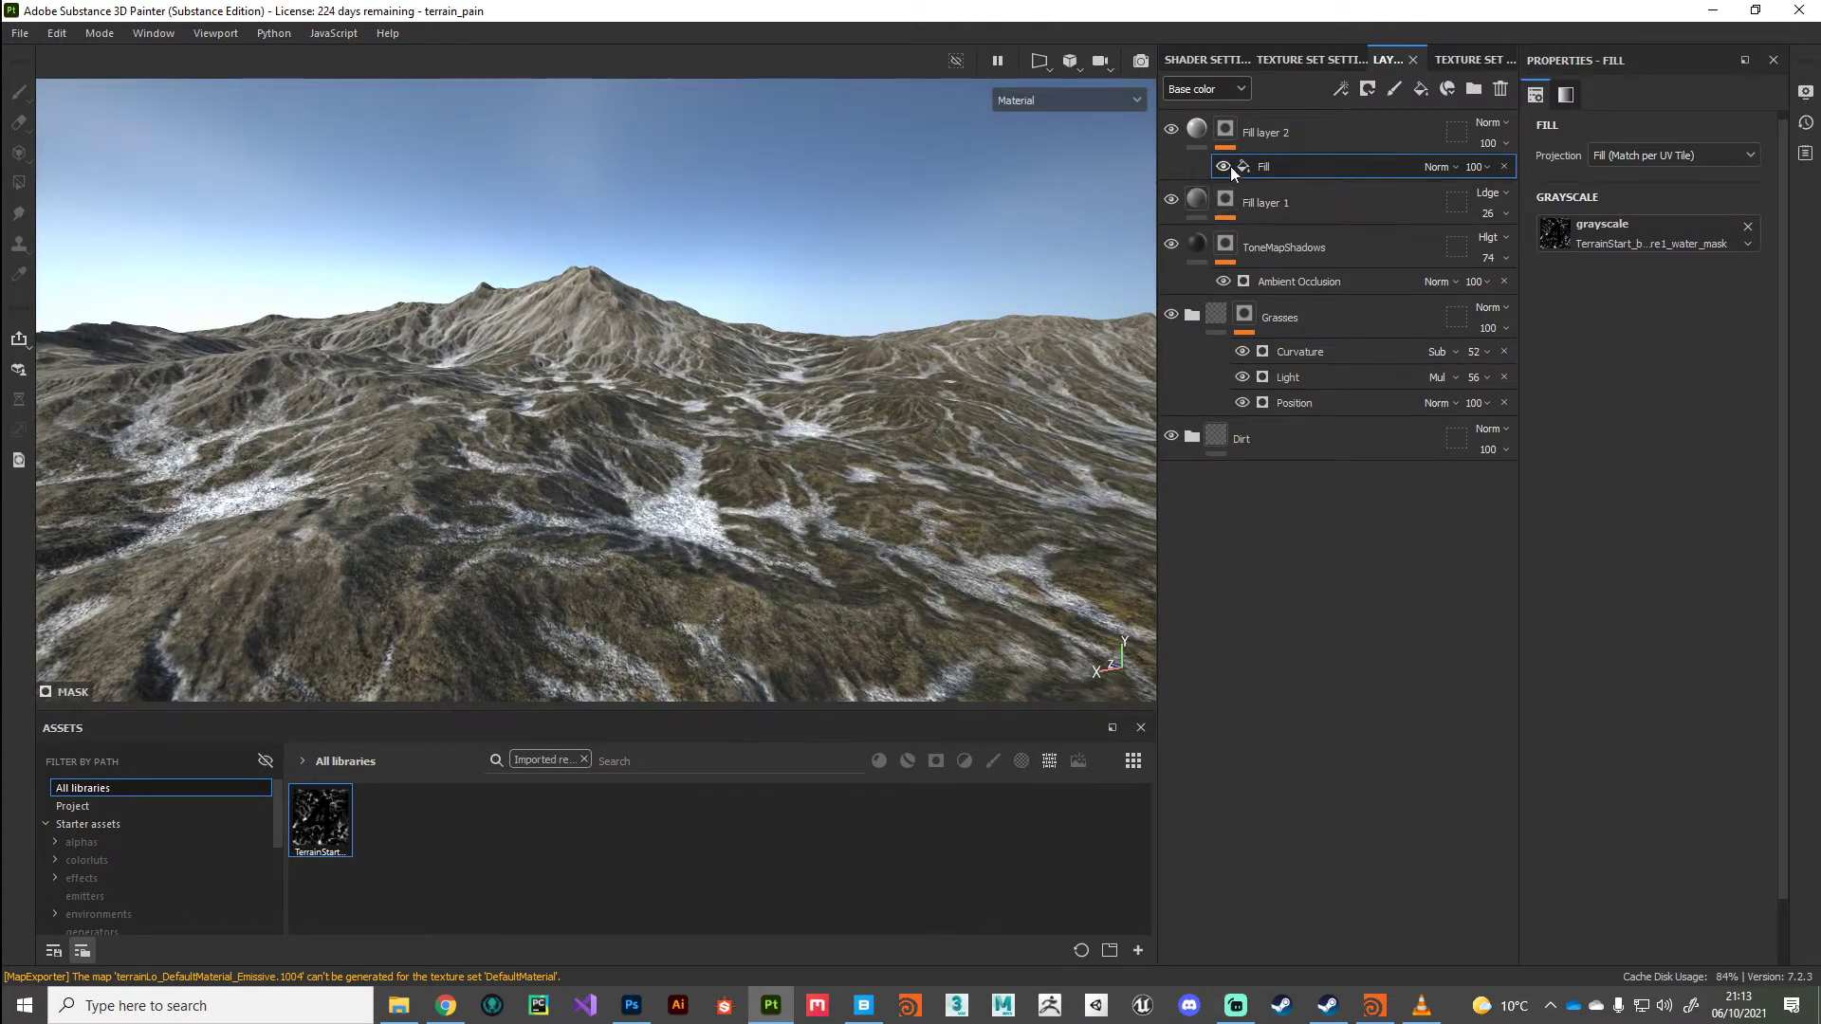
Give Fill layer 2 a dark base colour and inspect the water channels on the terrain
click(1200, 131)
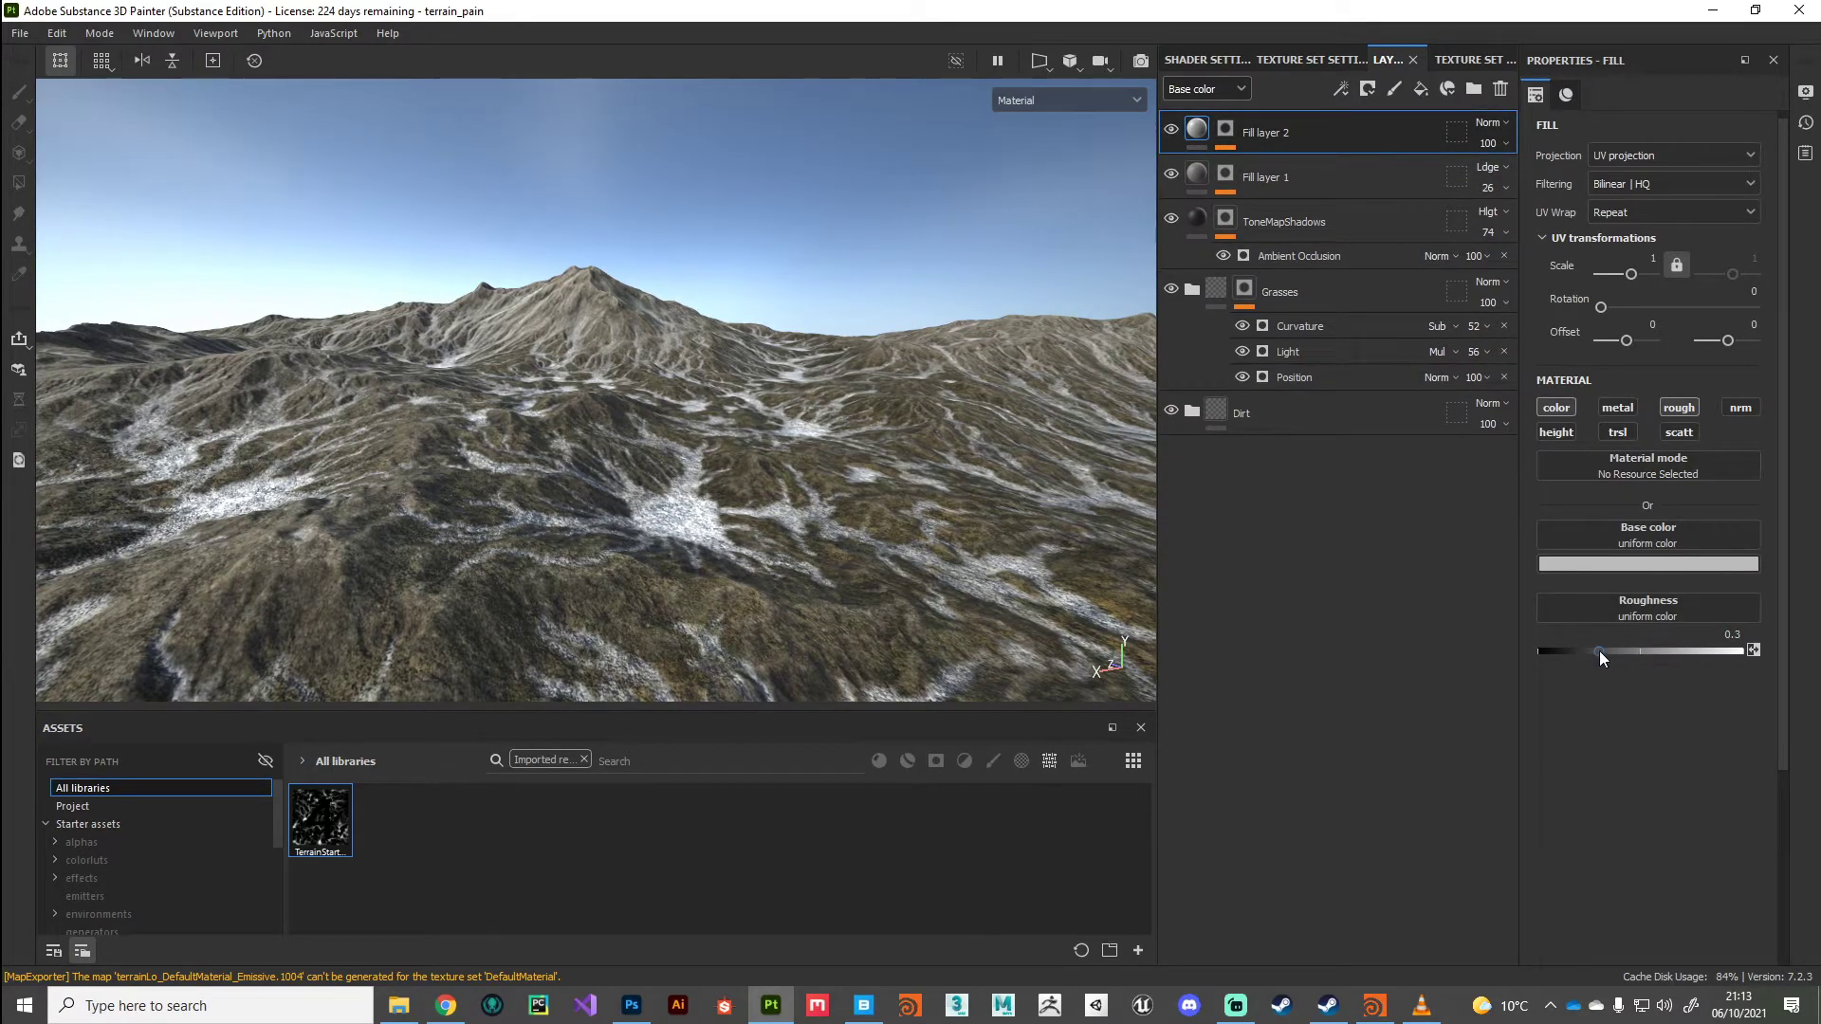
click(1629, 563)
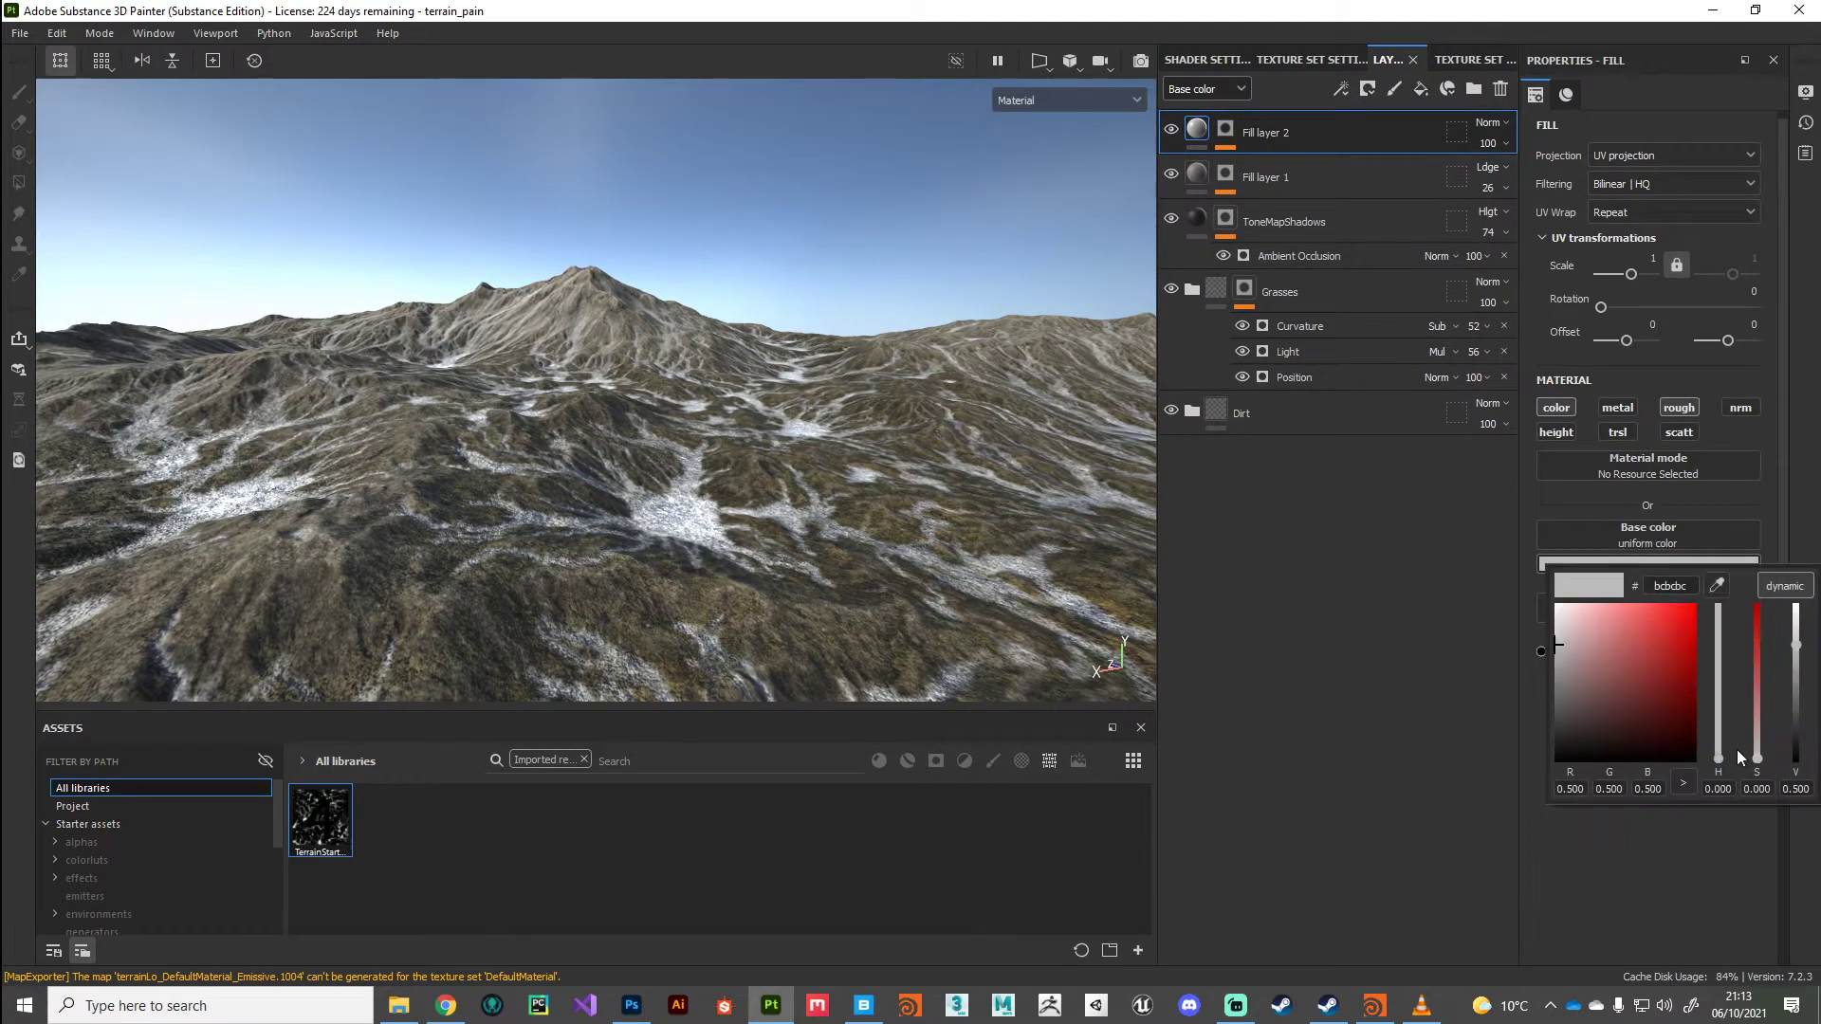
drag(1722, 758, 1654, 732)
click(664, 559)
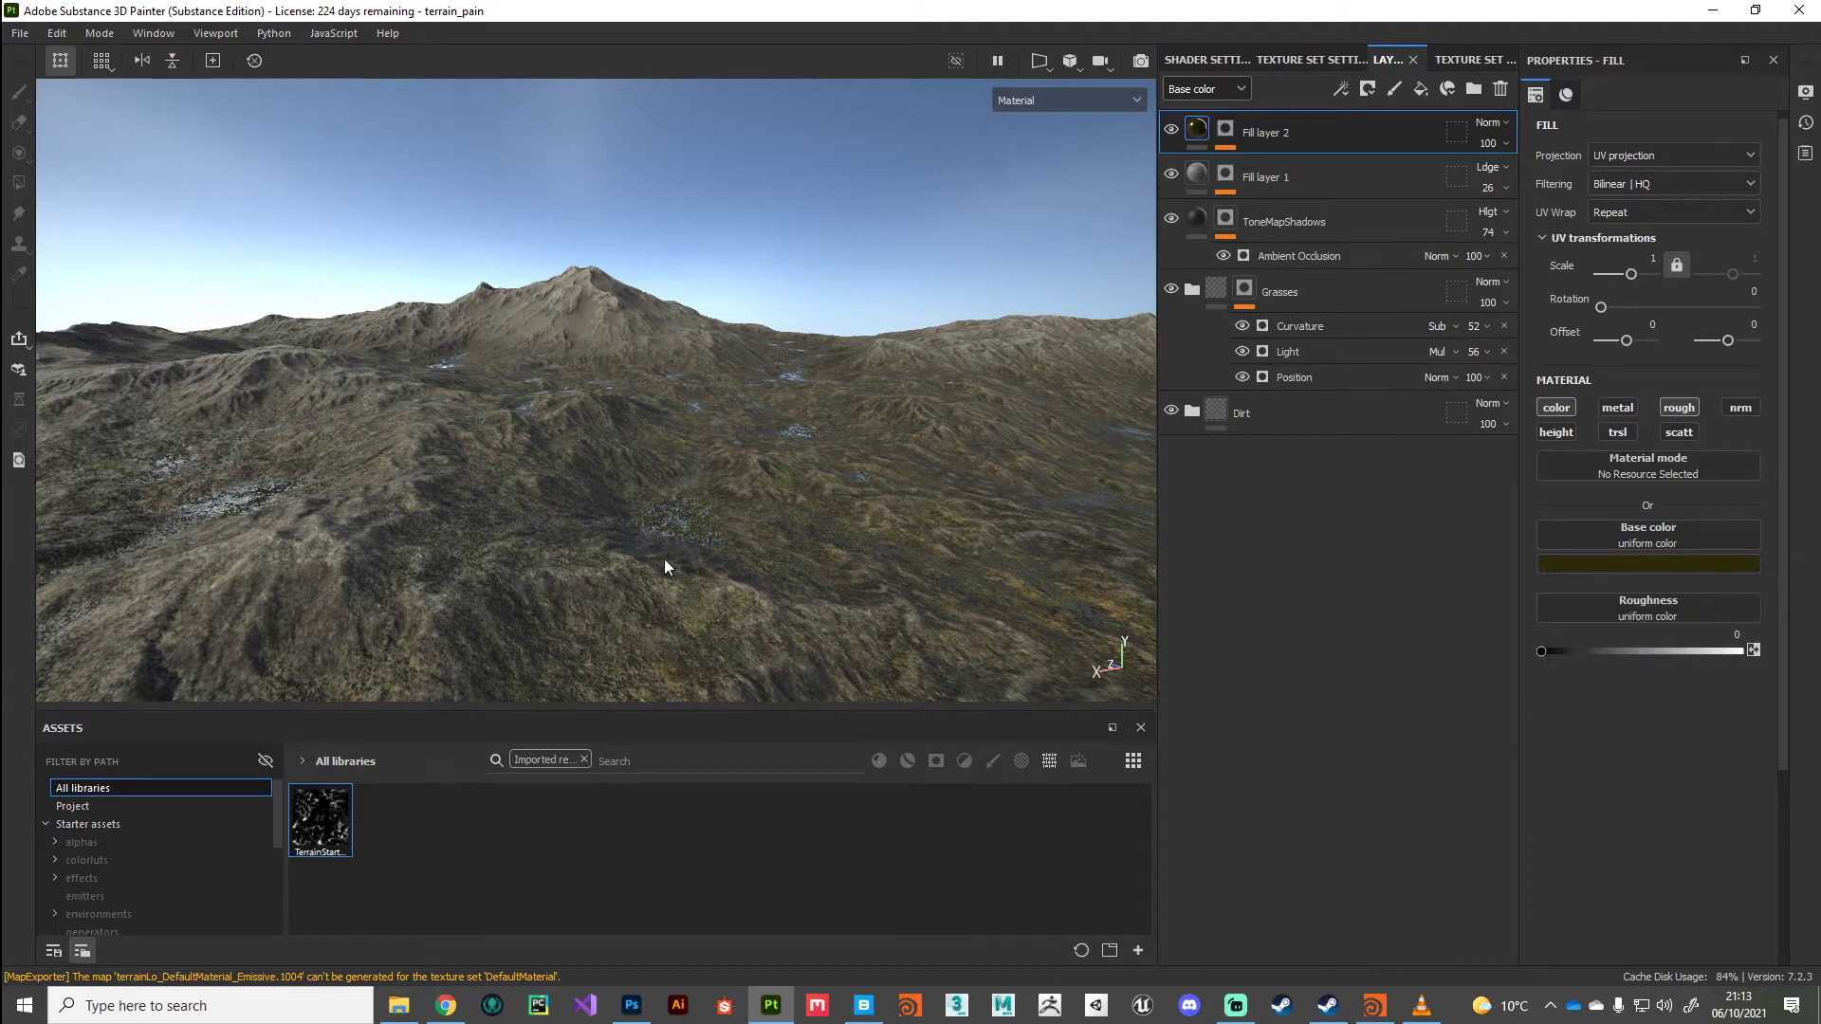
alt+drag(664, 560, 727, 523)
mouse_move(727, 523)
shift+right_down()
mouse_move(768, 523)
mouse_move(748, 525)
shift+right_up()
alt+drag(736, 541, 726, 573)
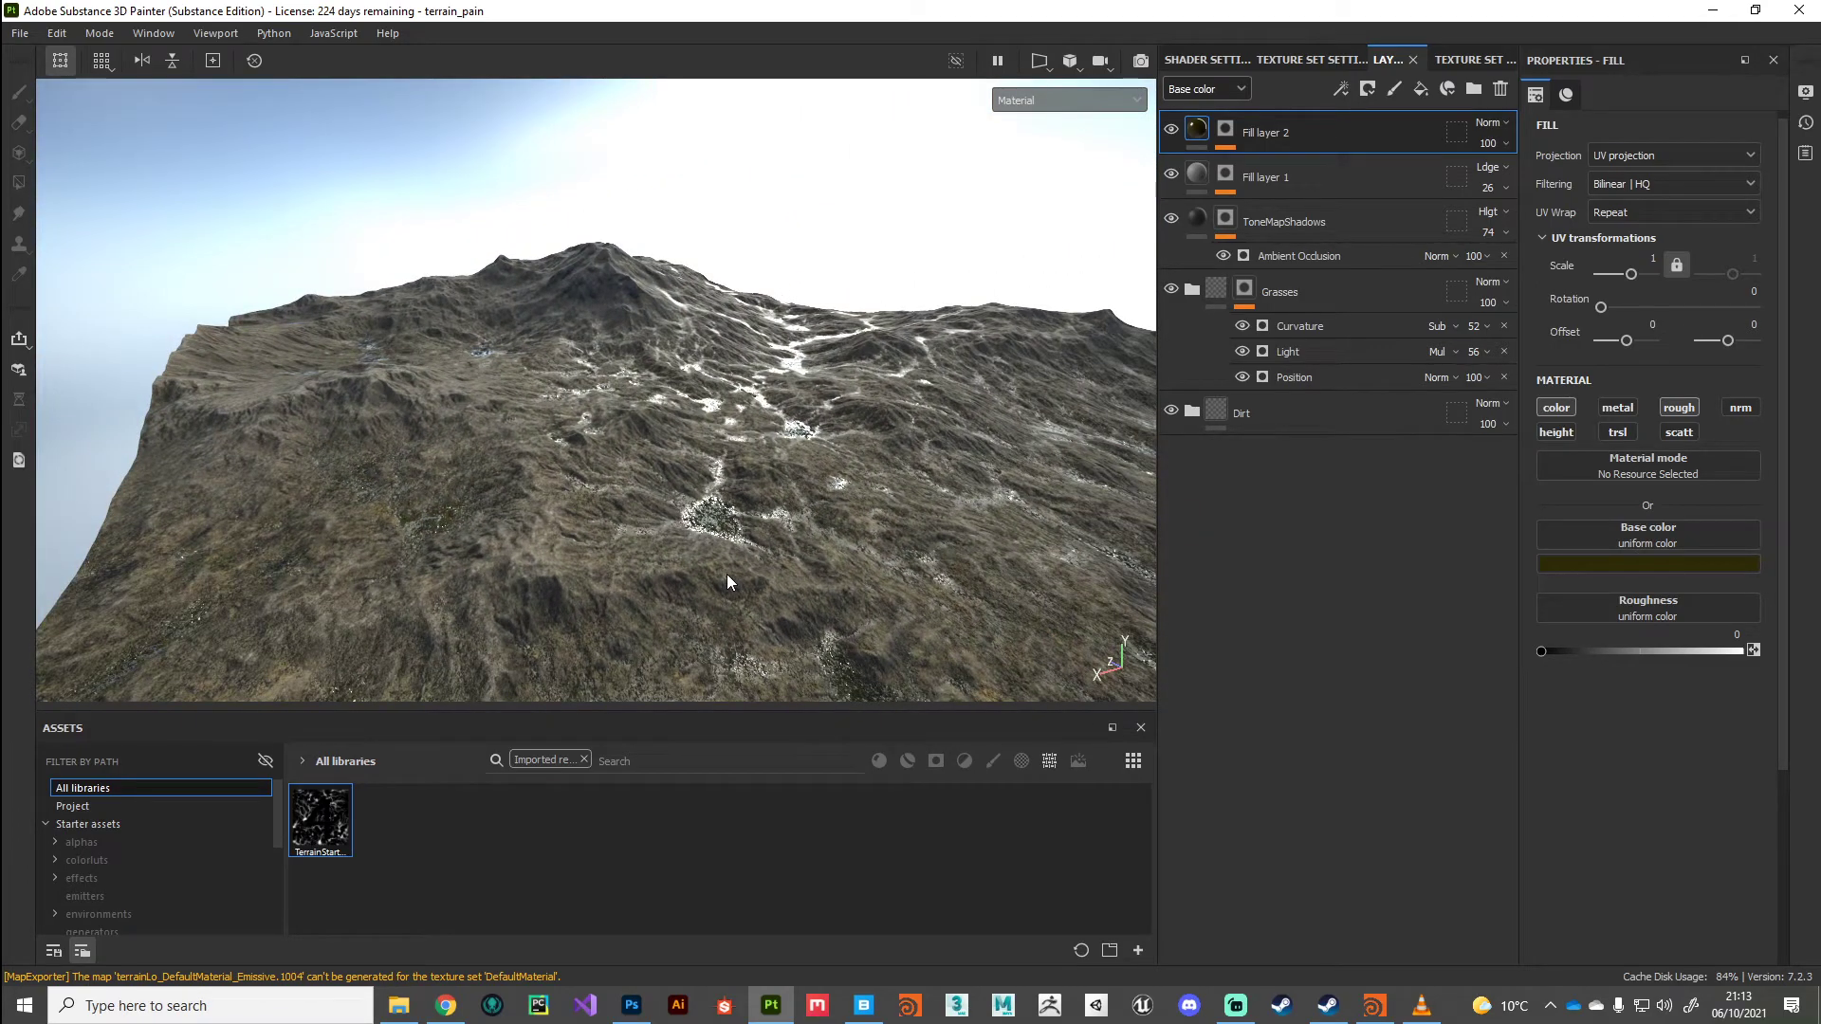